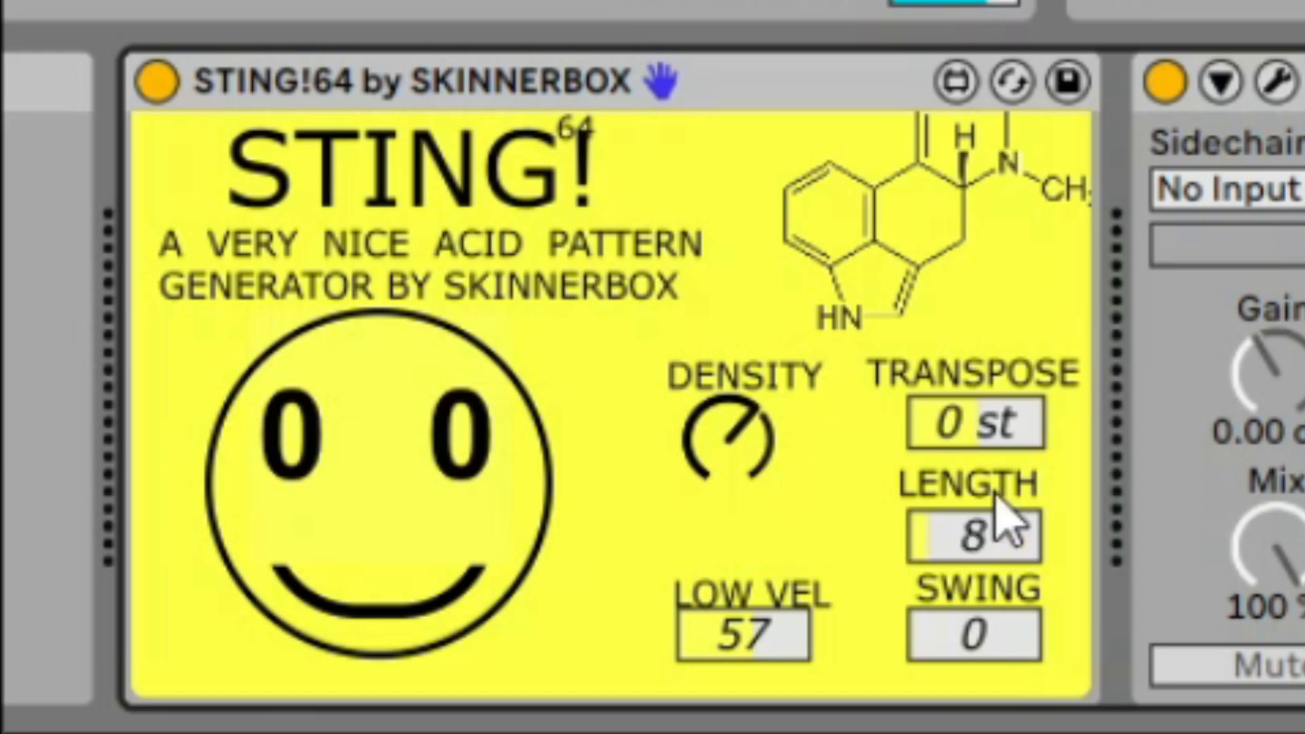
Transpose the STING!64 acid pattern to +5 st and set its length to 5.
left_click_drag(1014, 422, 1014, 401)
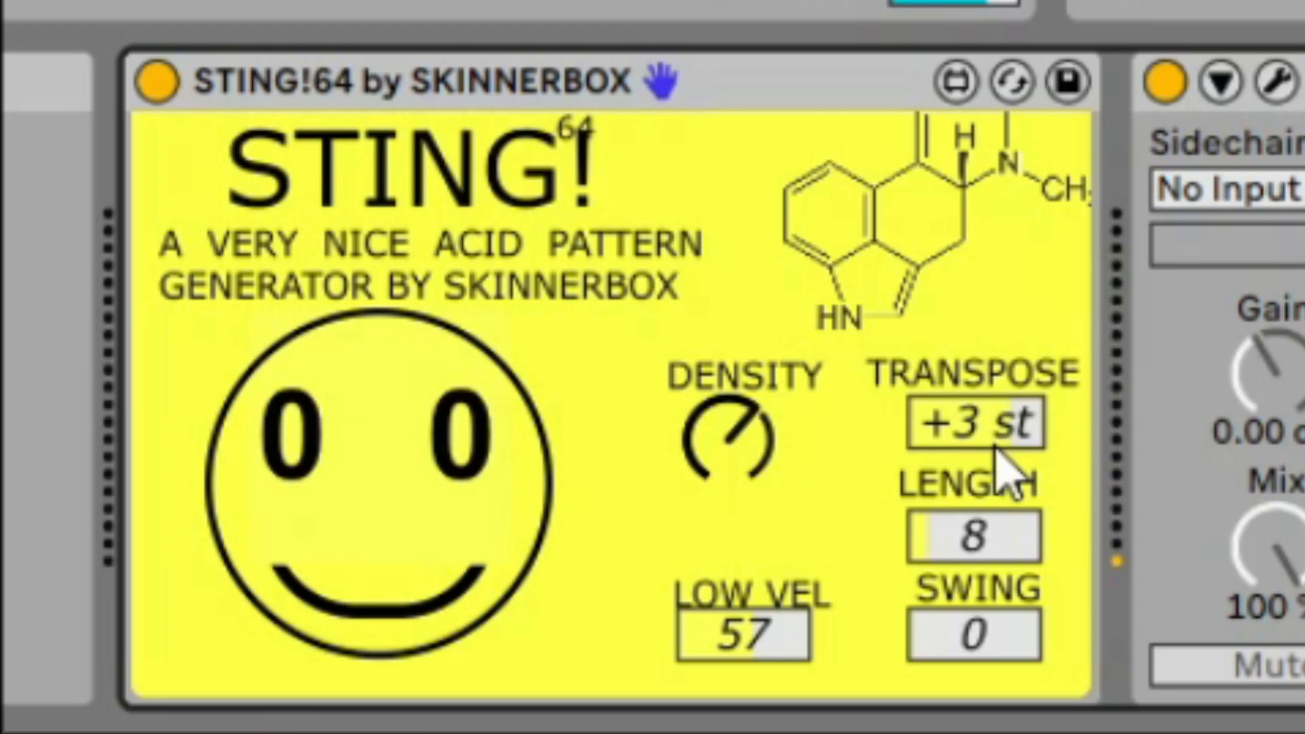
left_click_drag(977, 423, 977, 408)
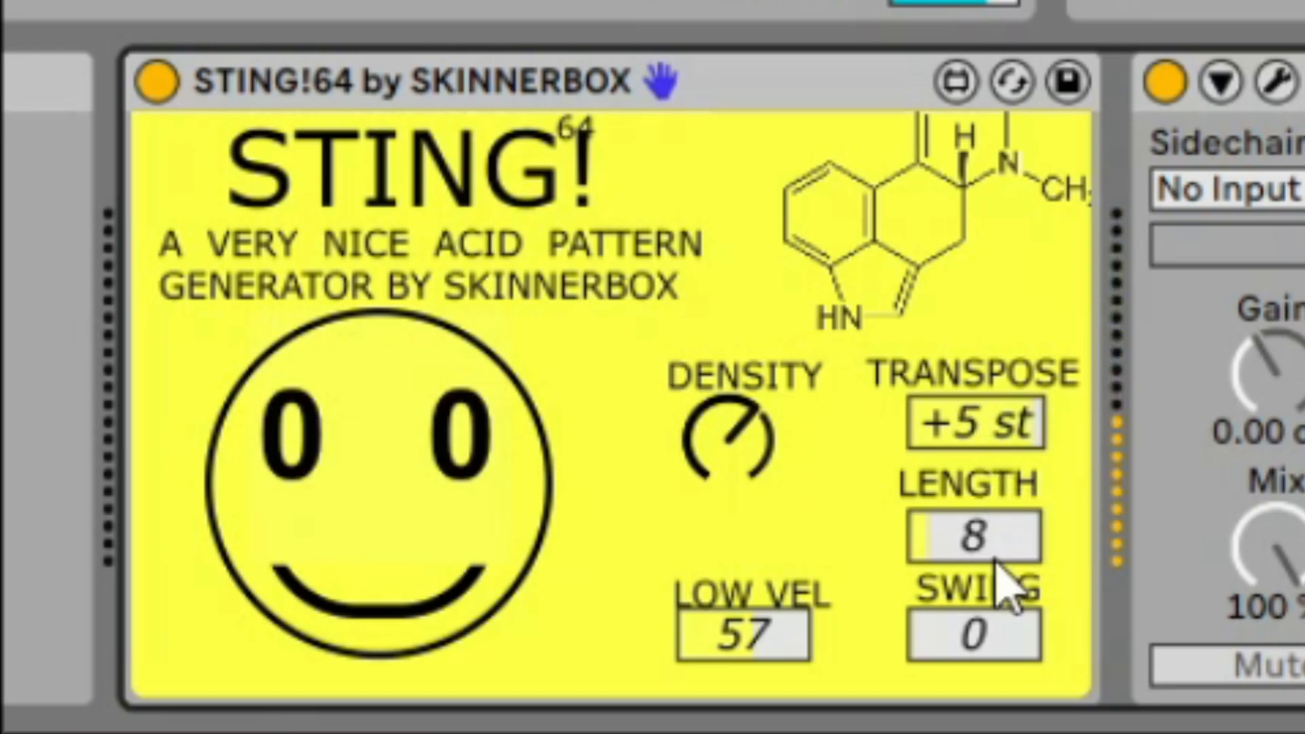
left_click_drag(973, 535, 973, 521)
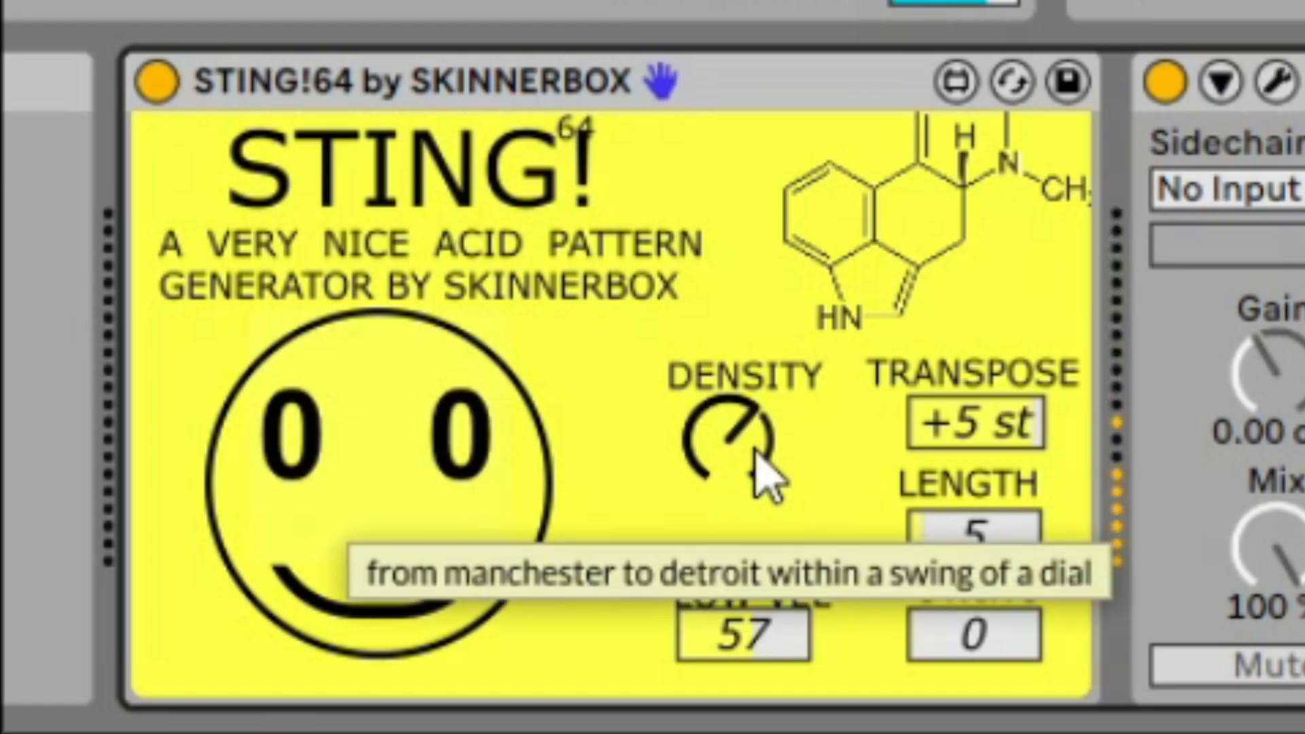
Lower the pattern density to about one third and set the swing to 68.
left_click_drag(746, 442, 746, 484)
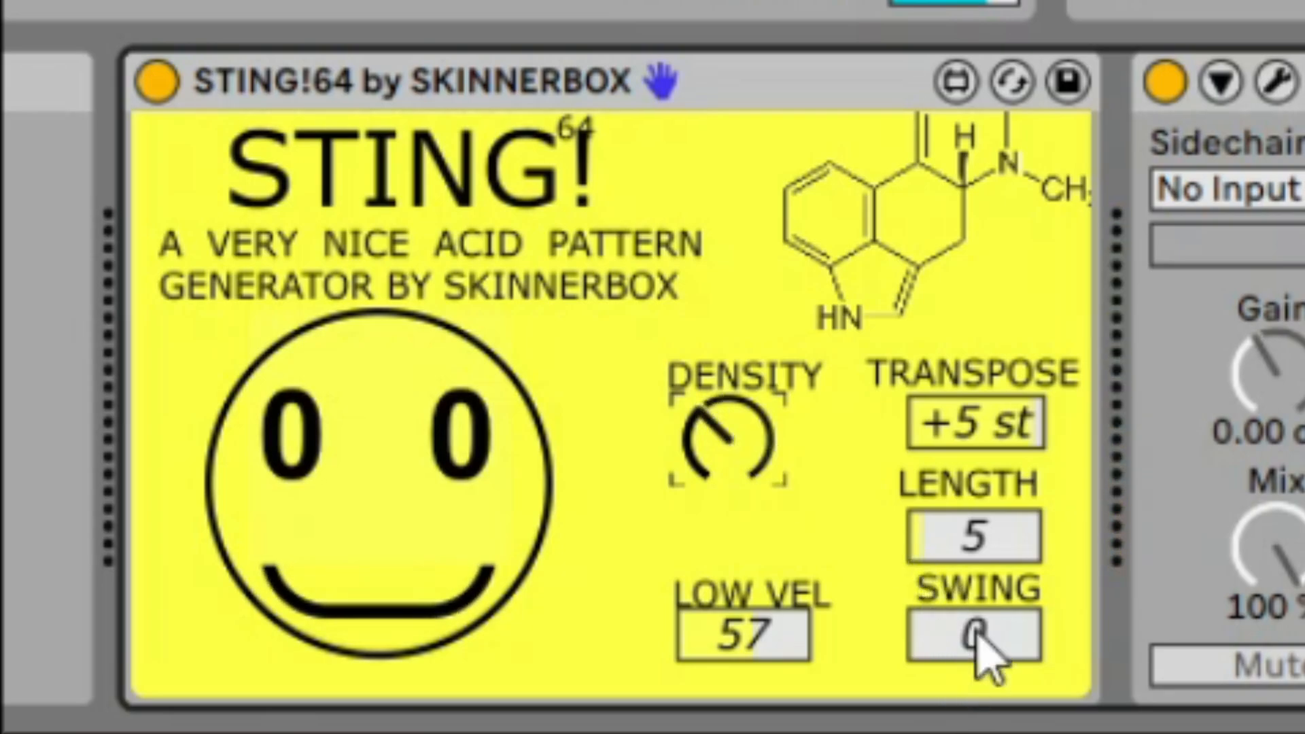
left_click(977, 631)
left_click_drag(978, 630, 977, 613)
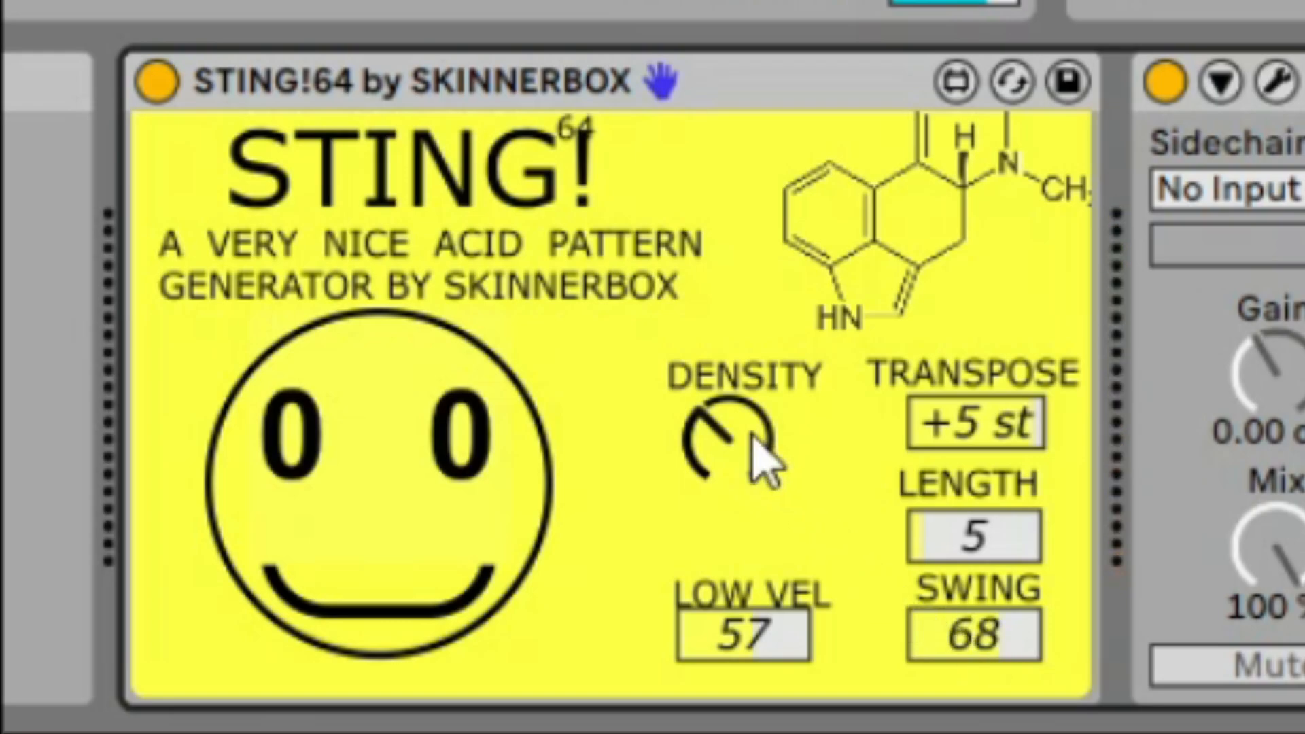
Raise the pattern density to slightly above its midpoint and set the transpose to 0 st.
left_click(748, 396)
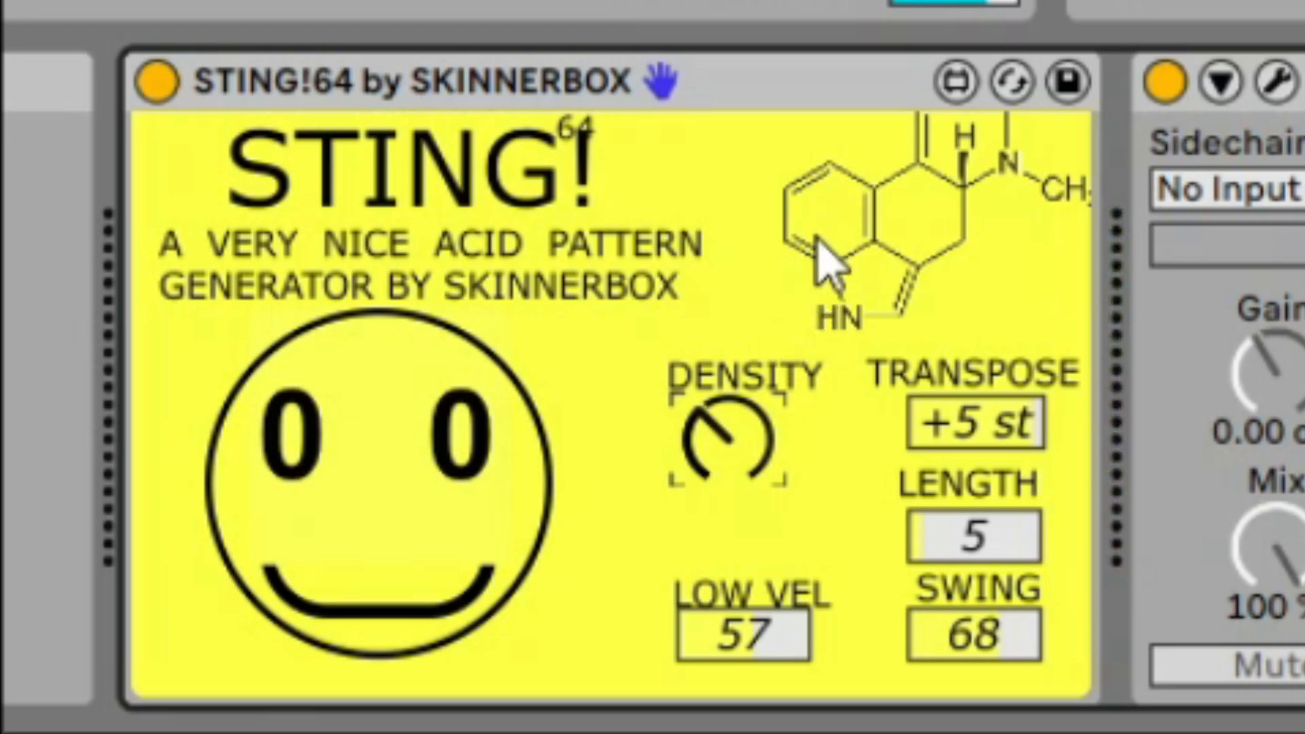
left_click_drag(765, 454, 765, 425)
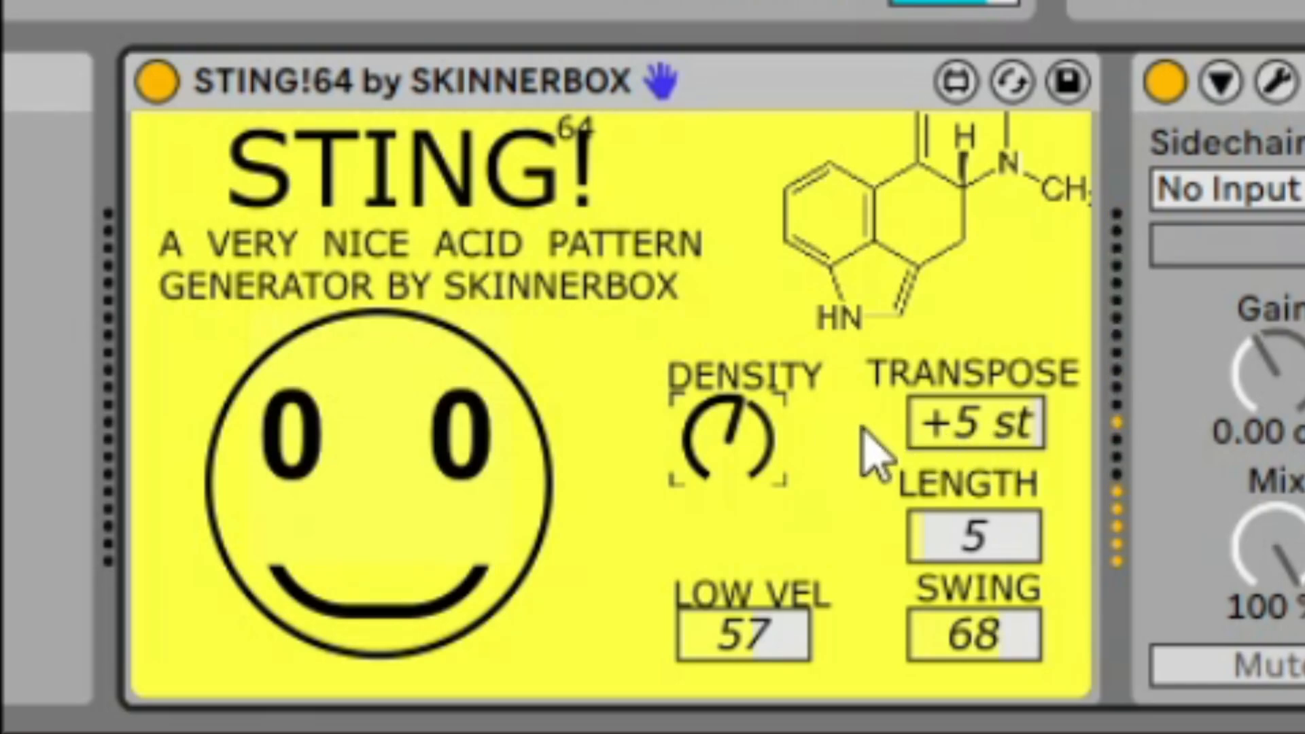
scroll(994, 443, "down", 1)
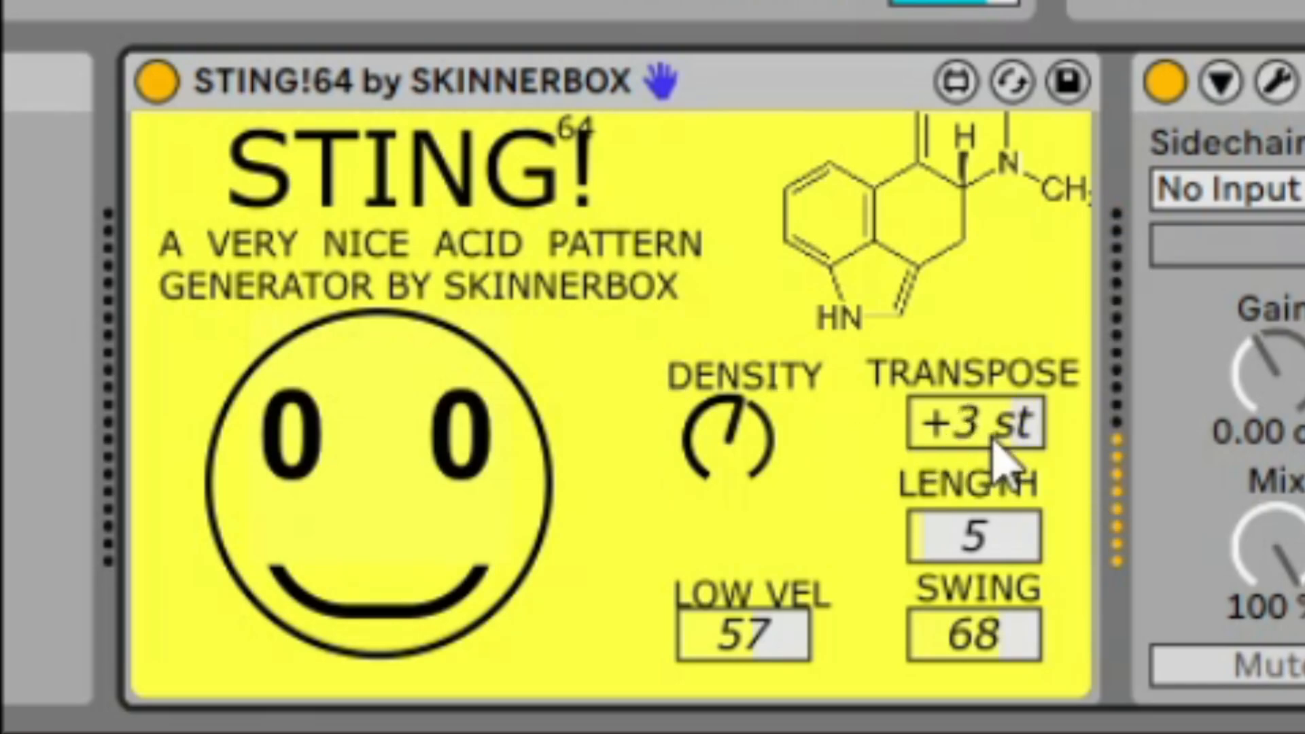
left_click_drag(993, 439, 993, 466)
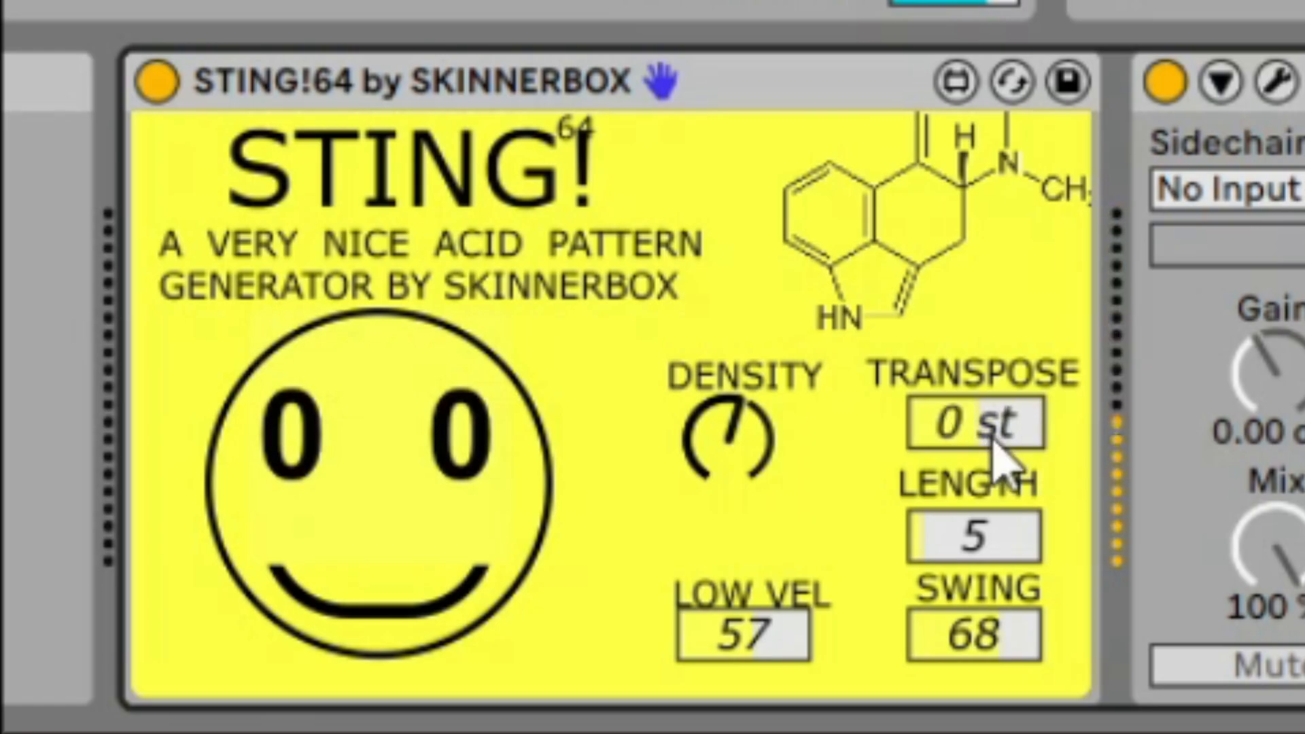
Set the acid pattern's length to 16.
left_click(996, 537)
type("16")
key("Return")
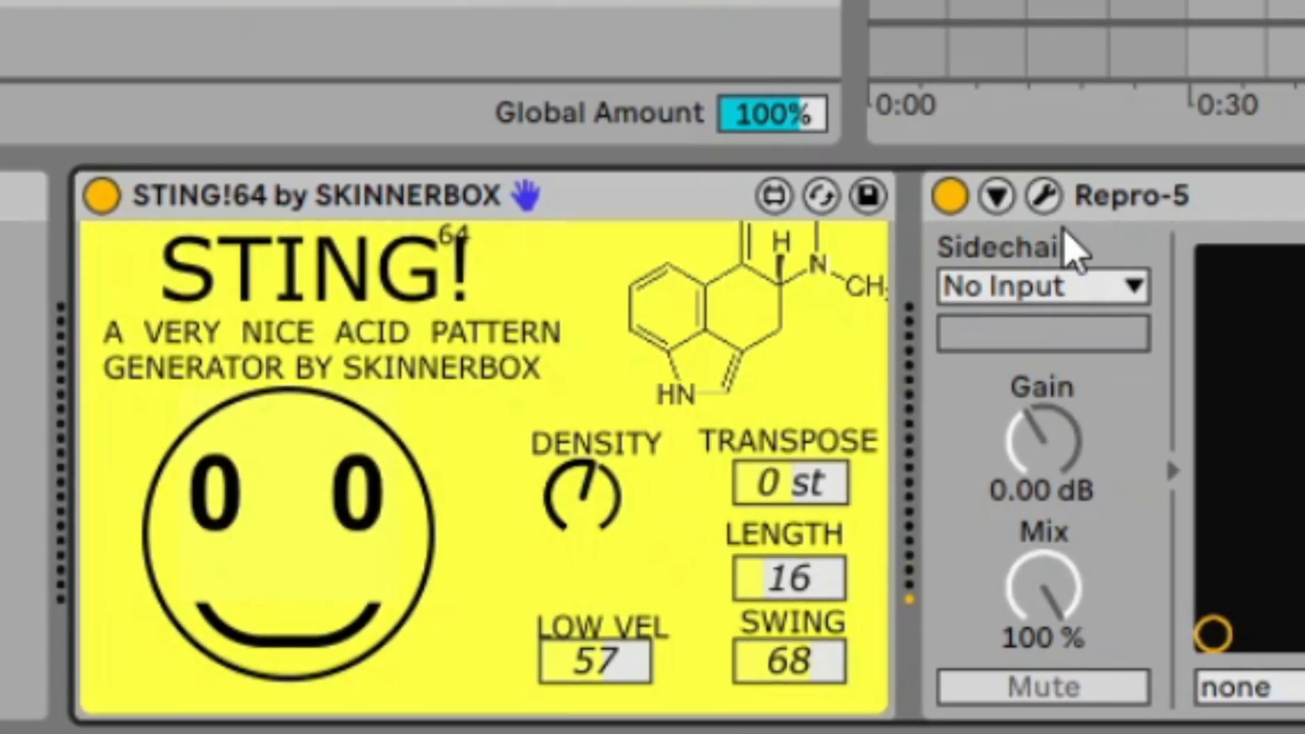
Open the Repro-5 synth controls, raise the filter resonance and set the filter cutoff to 20.
left_click(1043, 196)
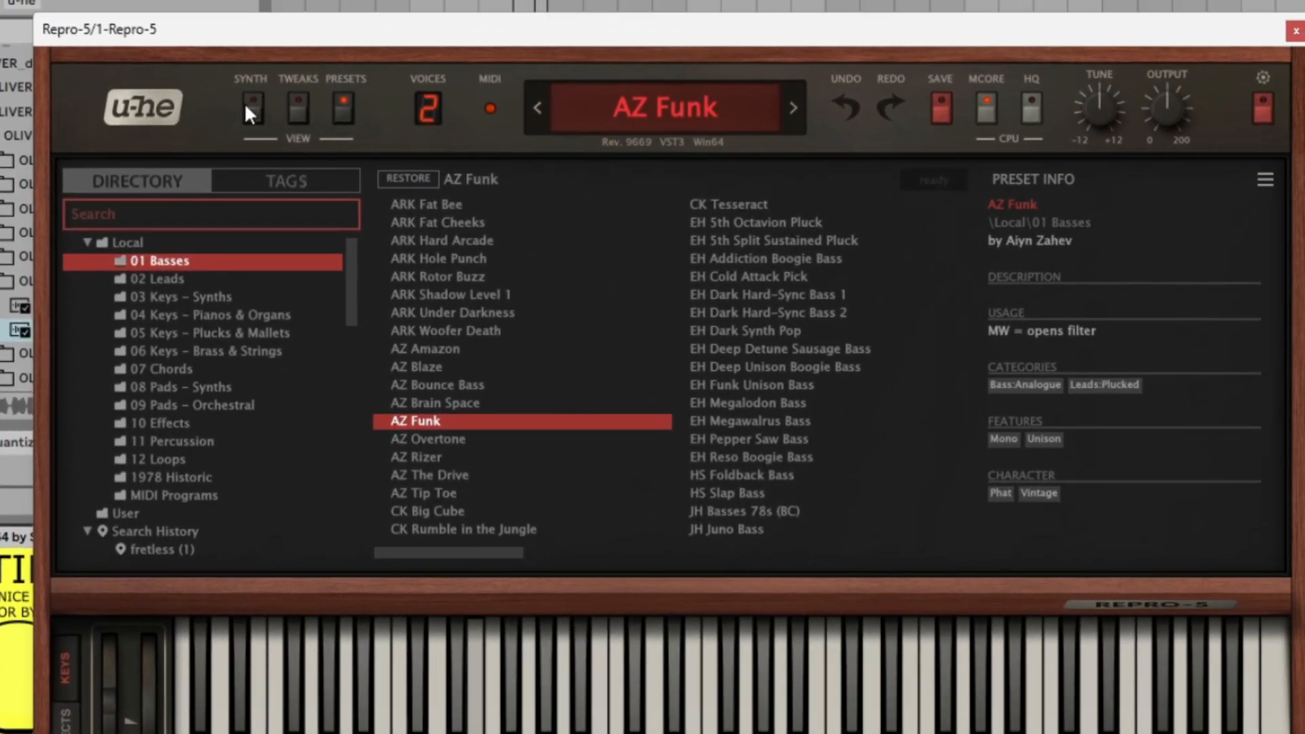
left_click(248, 108)
mouse_move(1028, 220)
left_click_drag(1022, 222, 1027, 170)
mouse_move(1098, 222)
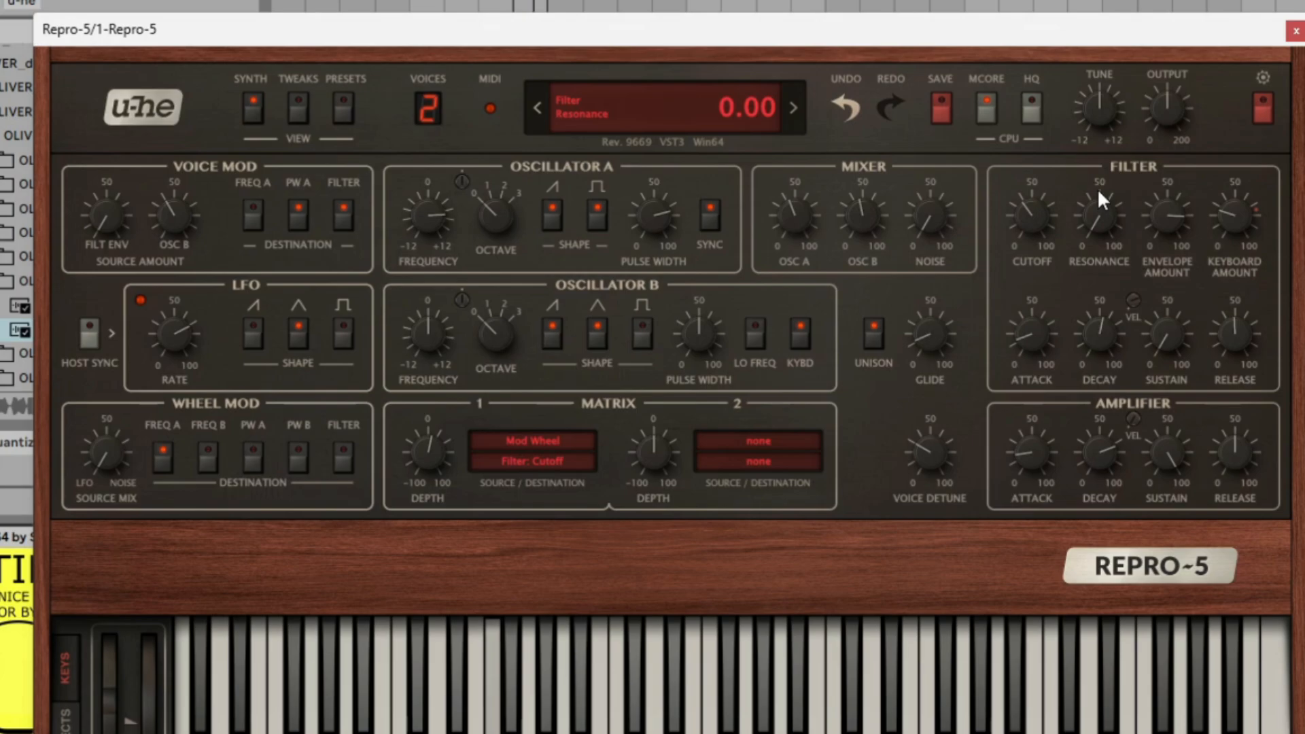
left_click_drag(1094, 217, 1022, 242)
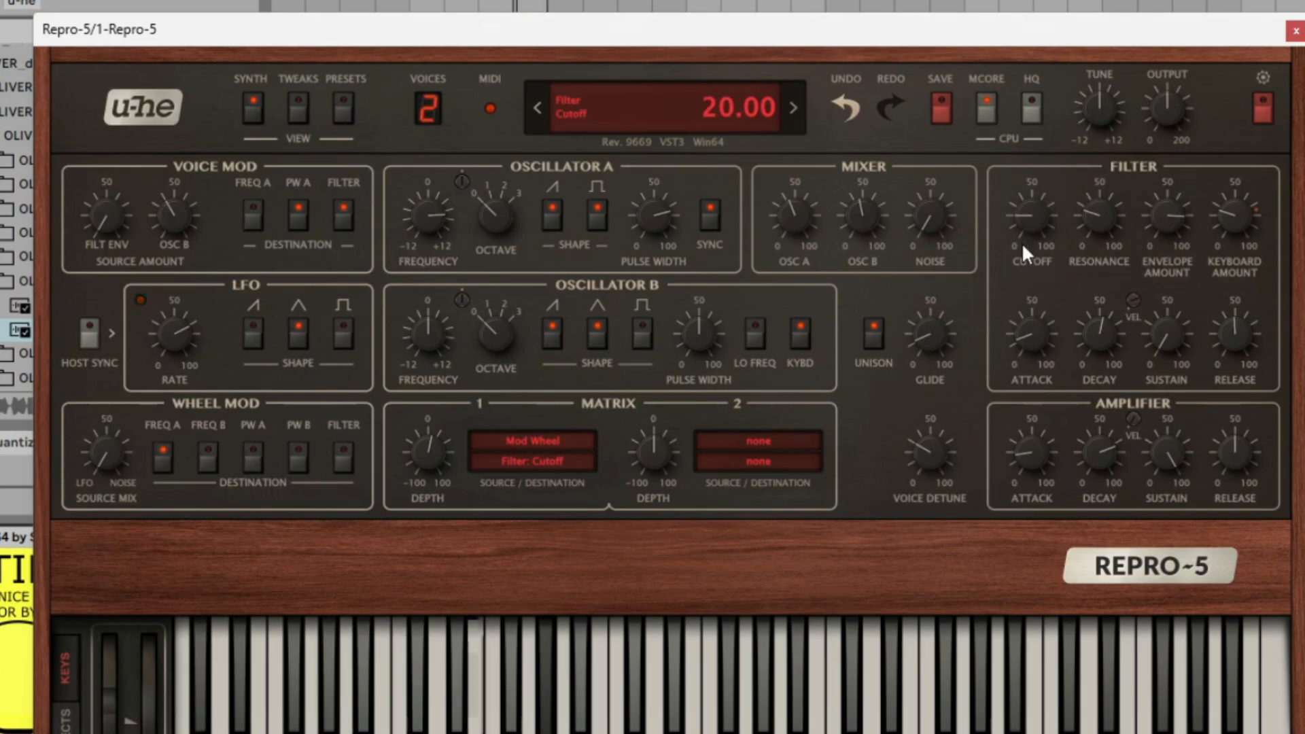
Load the AZ Brain Space preset from 01 Basses and set its filter cutoff to 56.
left_click(342, 110)
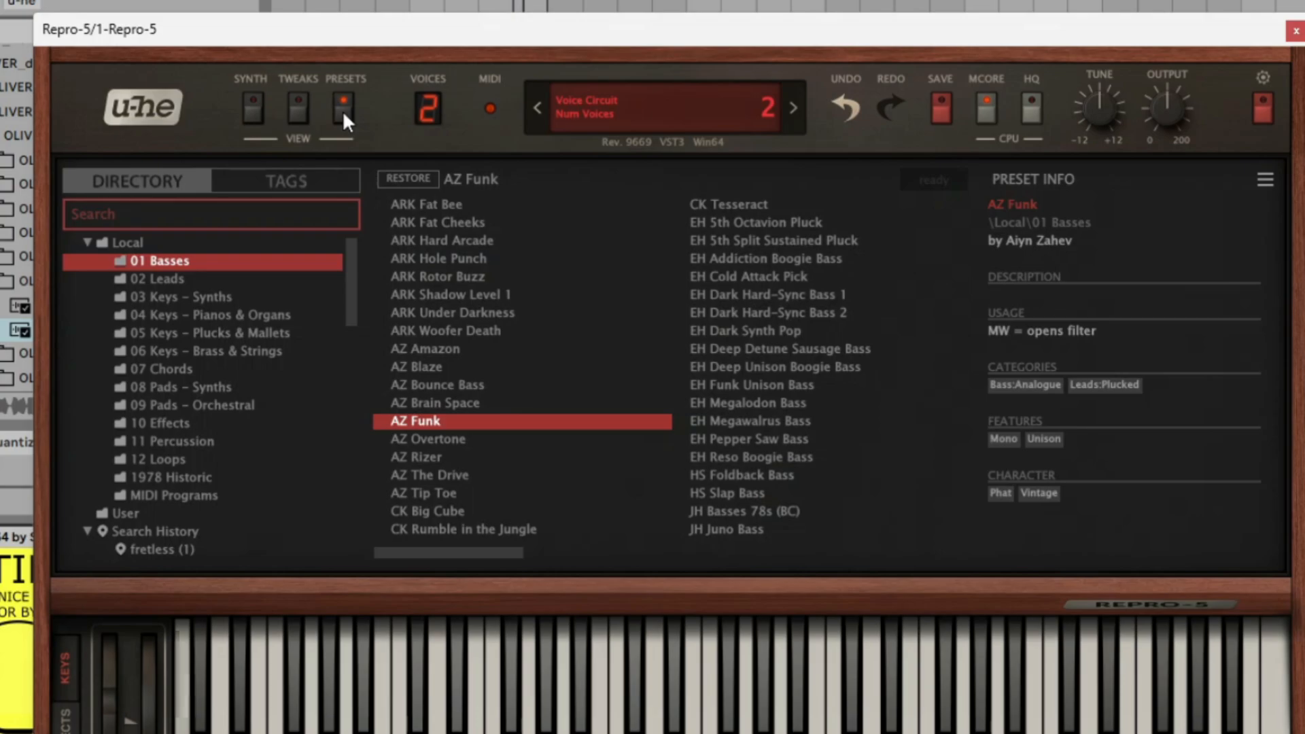
left_click(438, 404)
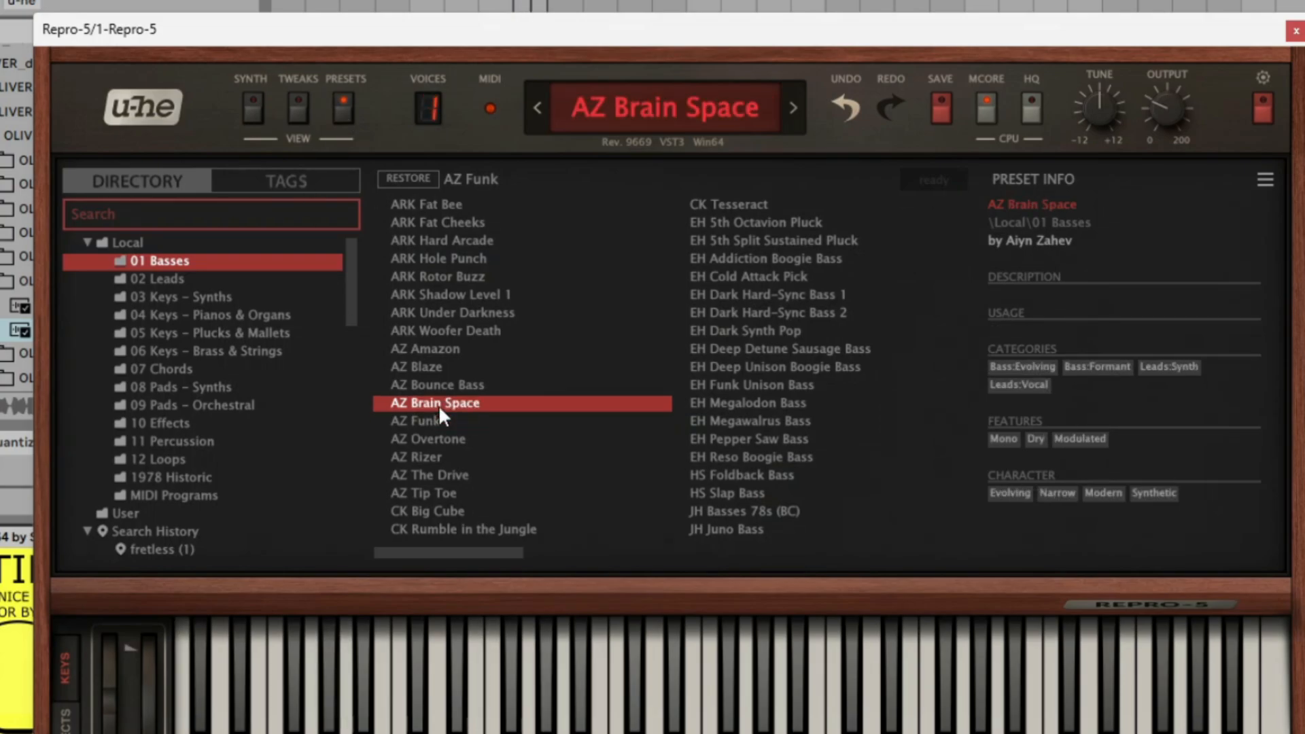
left_click(262, 114)
left_click_drag(1040, 222, 1033, 250)
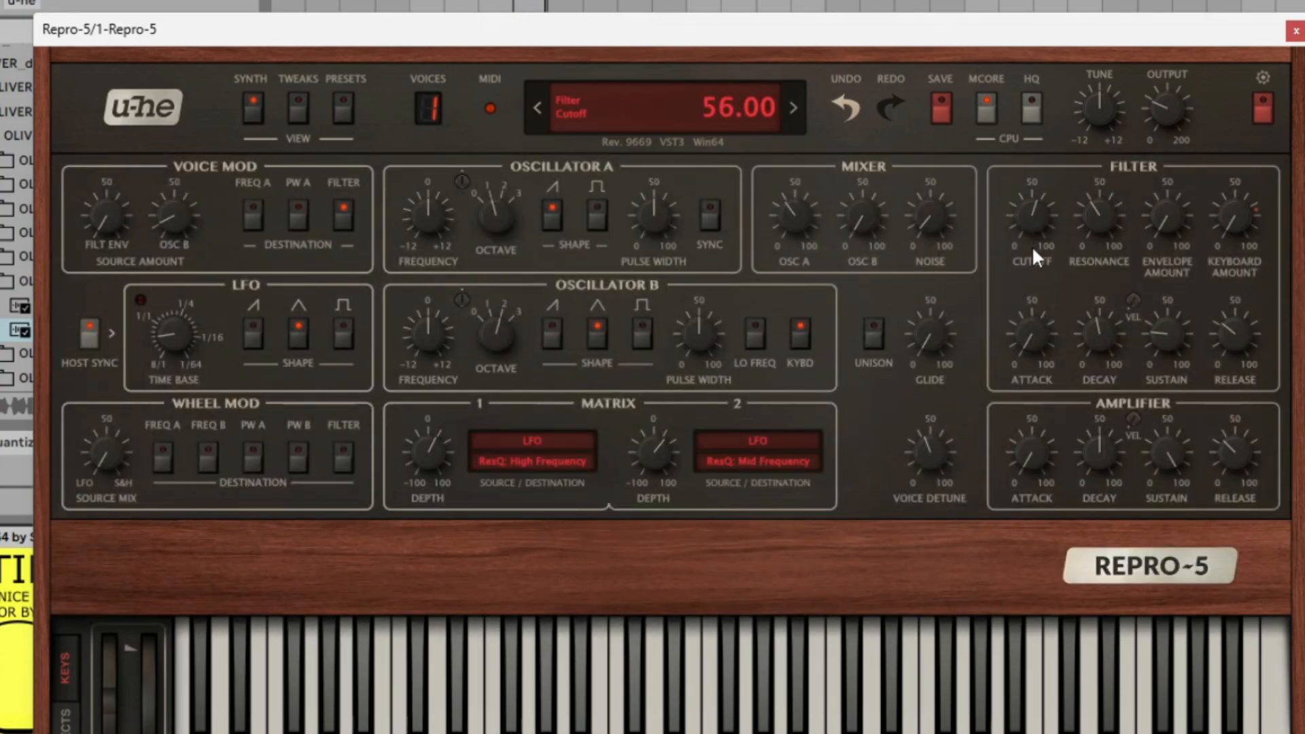
Lower the filter resonance, set the filter cutoff to 34 and close the Repro-5 window.
left_click(1101, 219)
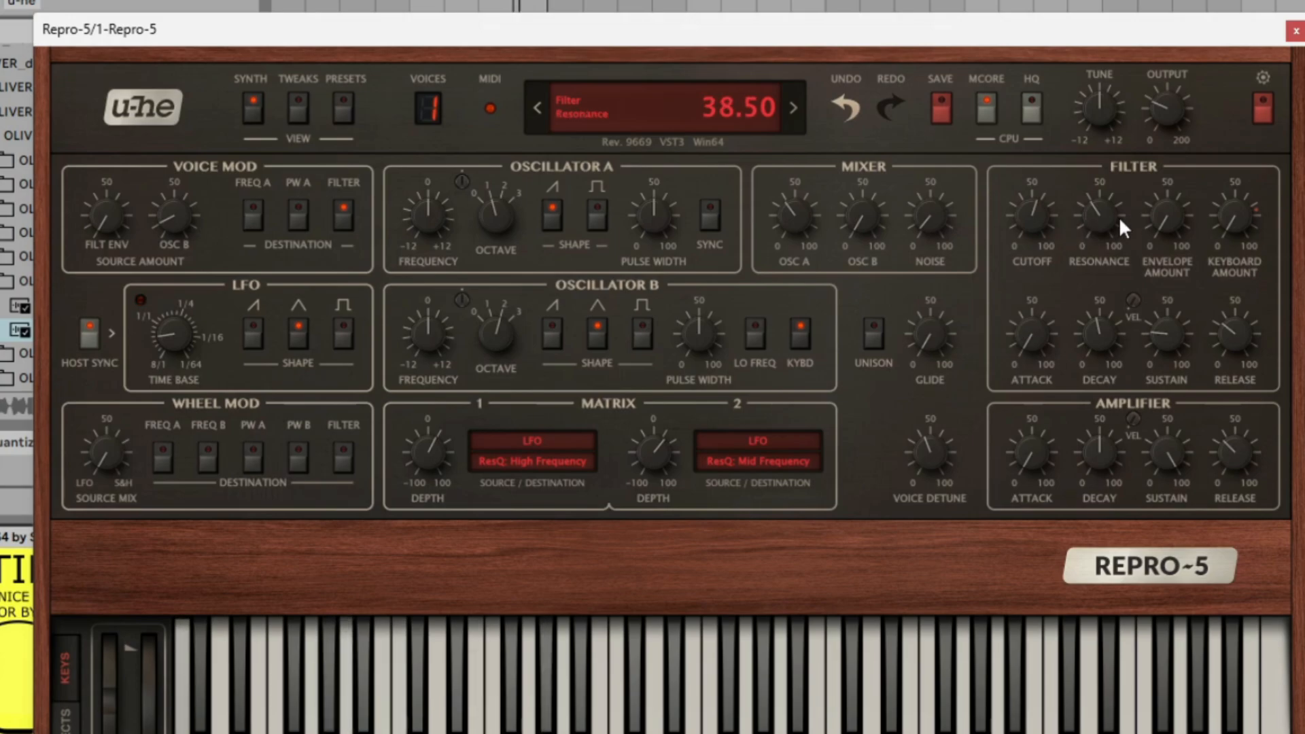
mouse_move(1104, 216)
left_mouse_down()
mouse_move(1115, 166)
mouse_move(1098, 199)
left_mouse_up()
left_click_drag(1074, 242, 1059, 275)
left_click(1035, 231)
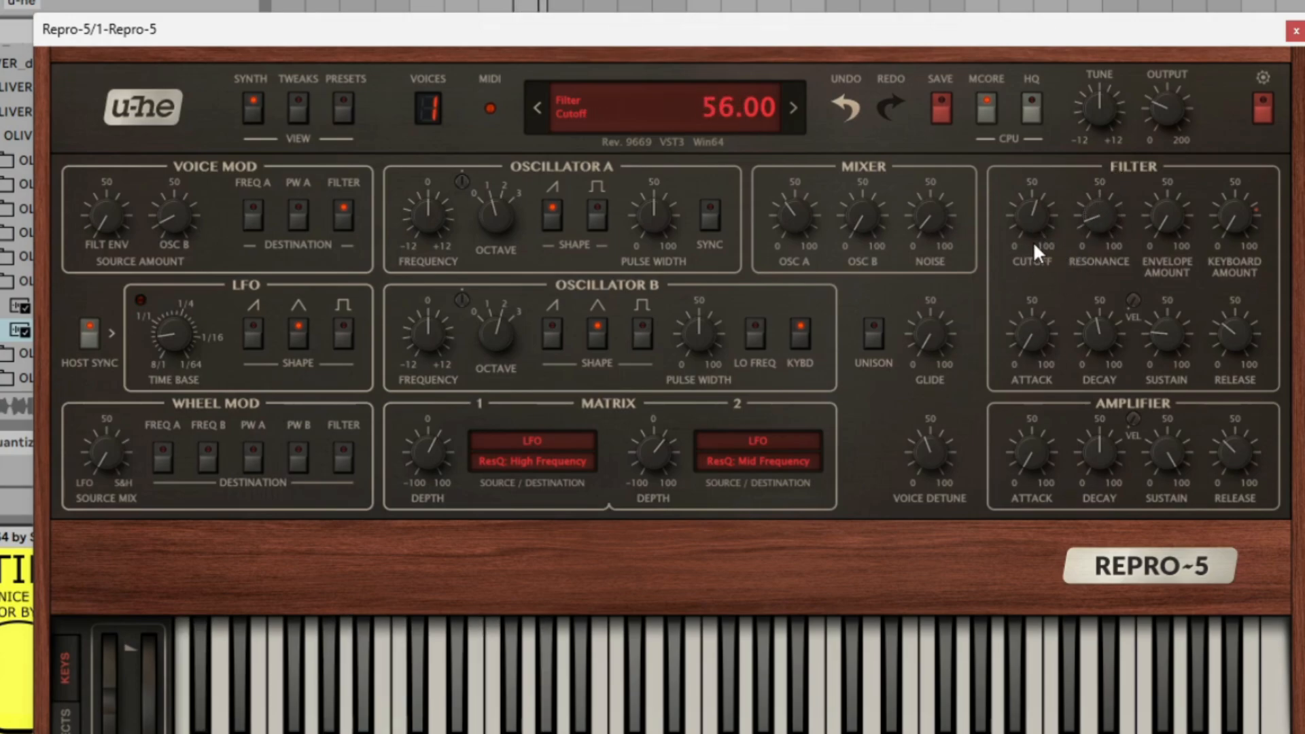
left_click_drag(1034, 211, 1026, 259)
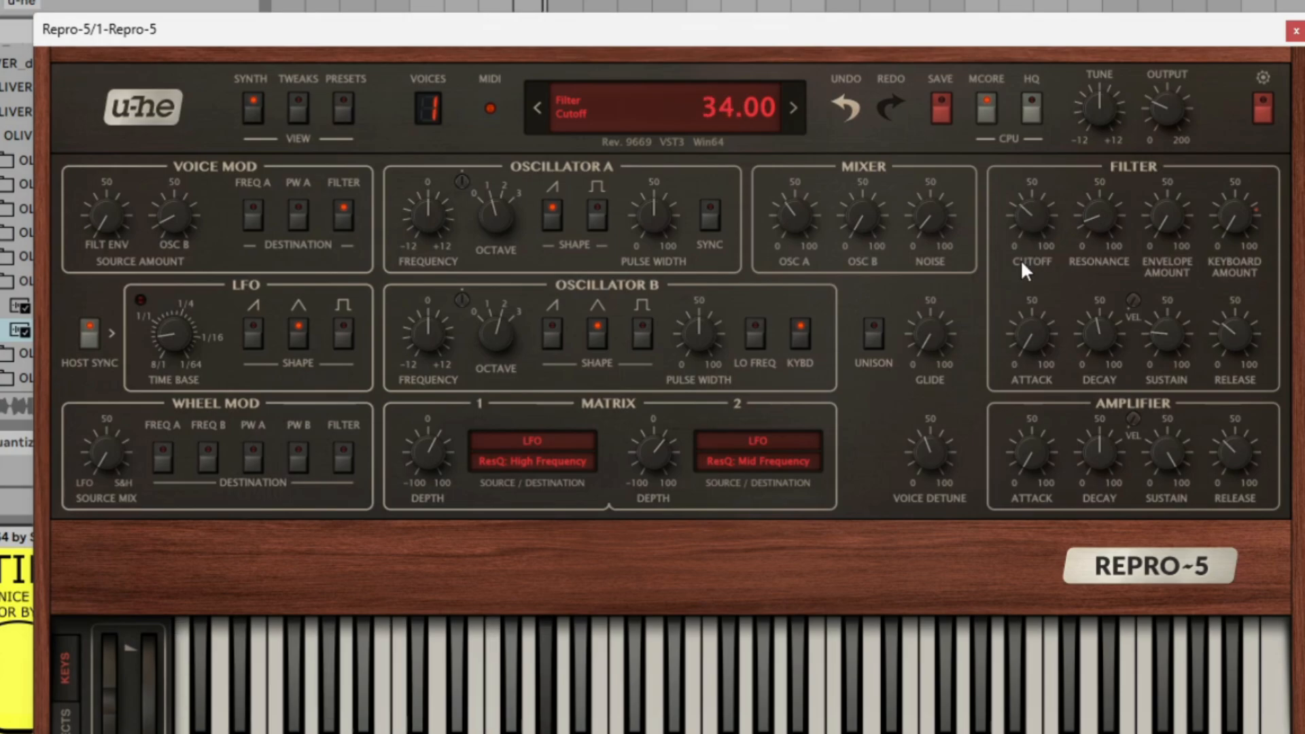
left_click(1296, 31)
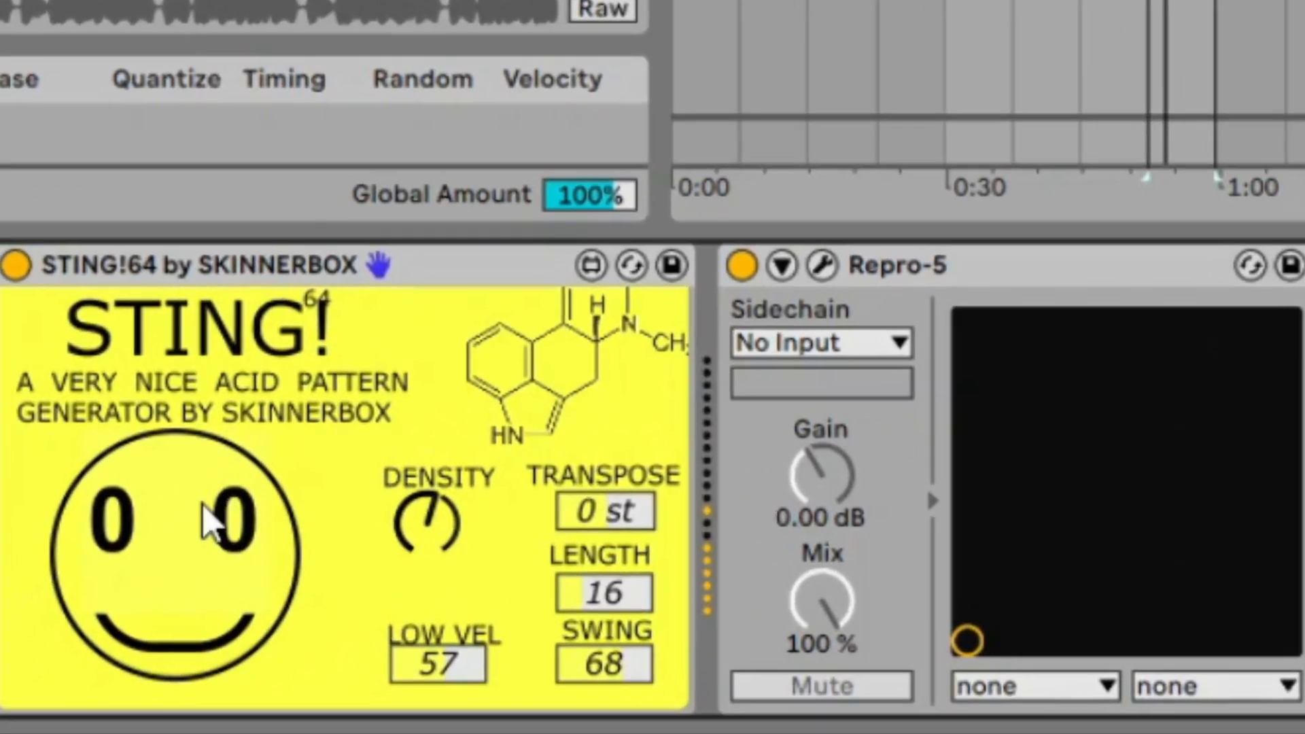
Generate new acid patterns in STING!64 and set the transpose to +3 st.
left_click(210, 523)
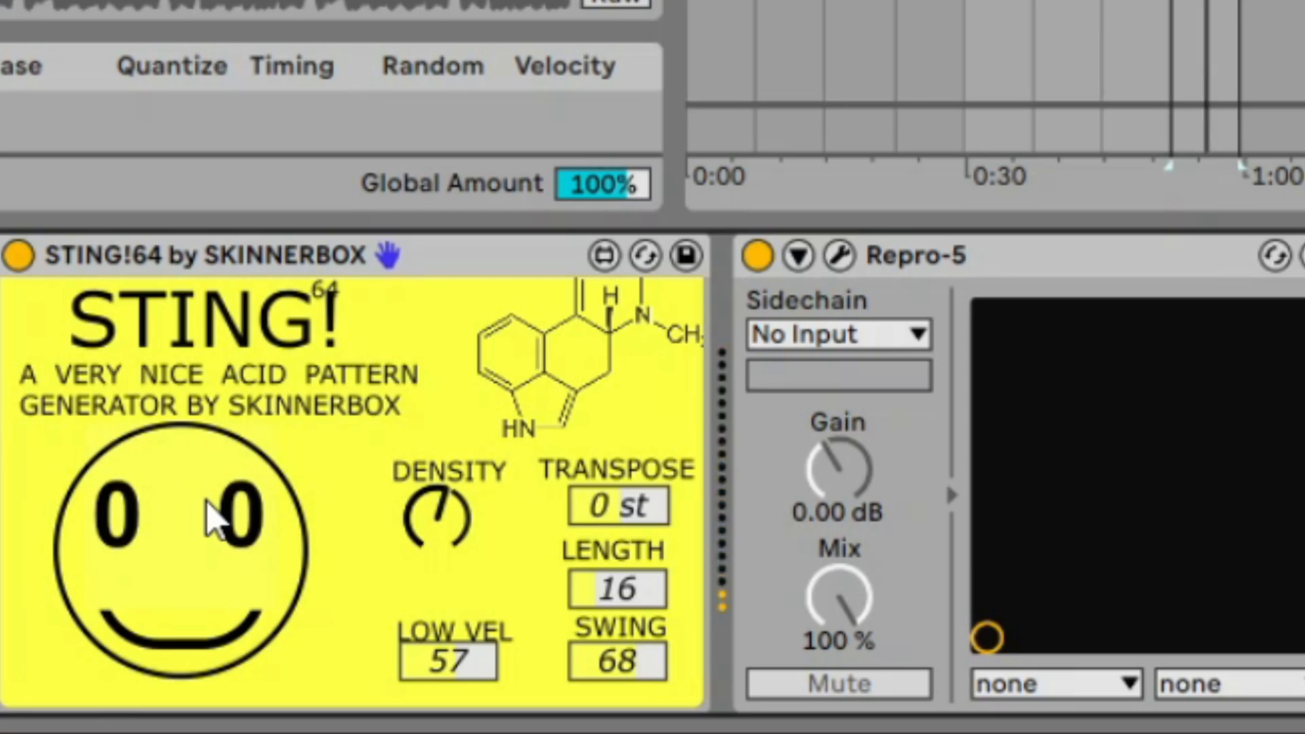
left_click_drag(635, 506, 635, 484)
left_click(171, 577)
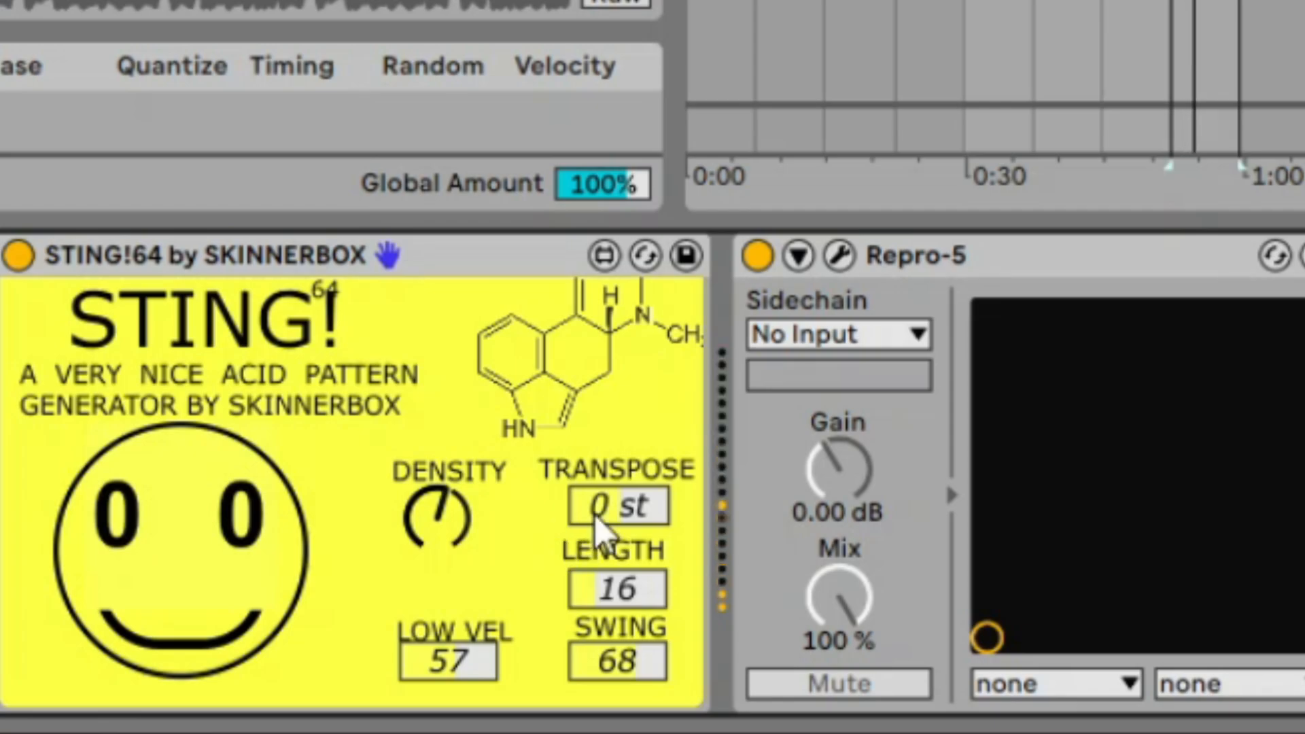
left_click_drag(599, 529, 598, 517)
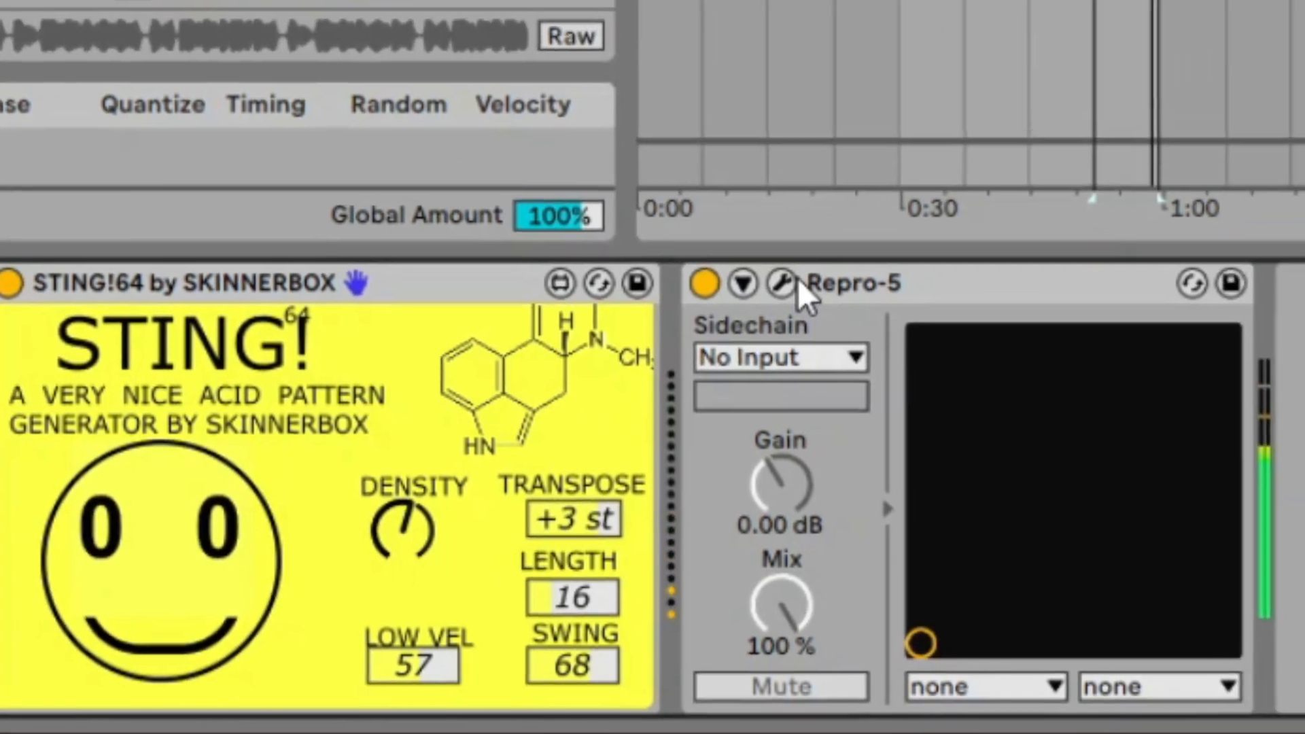
Reopen Repro-5 and raise the filter resonance and cutoff of the AZ Brain Space preset to around their midpoints.
left_click(839, 256)
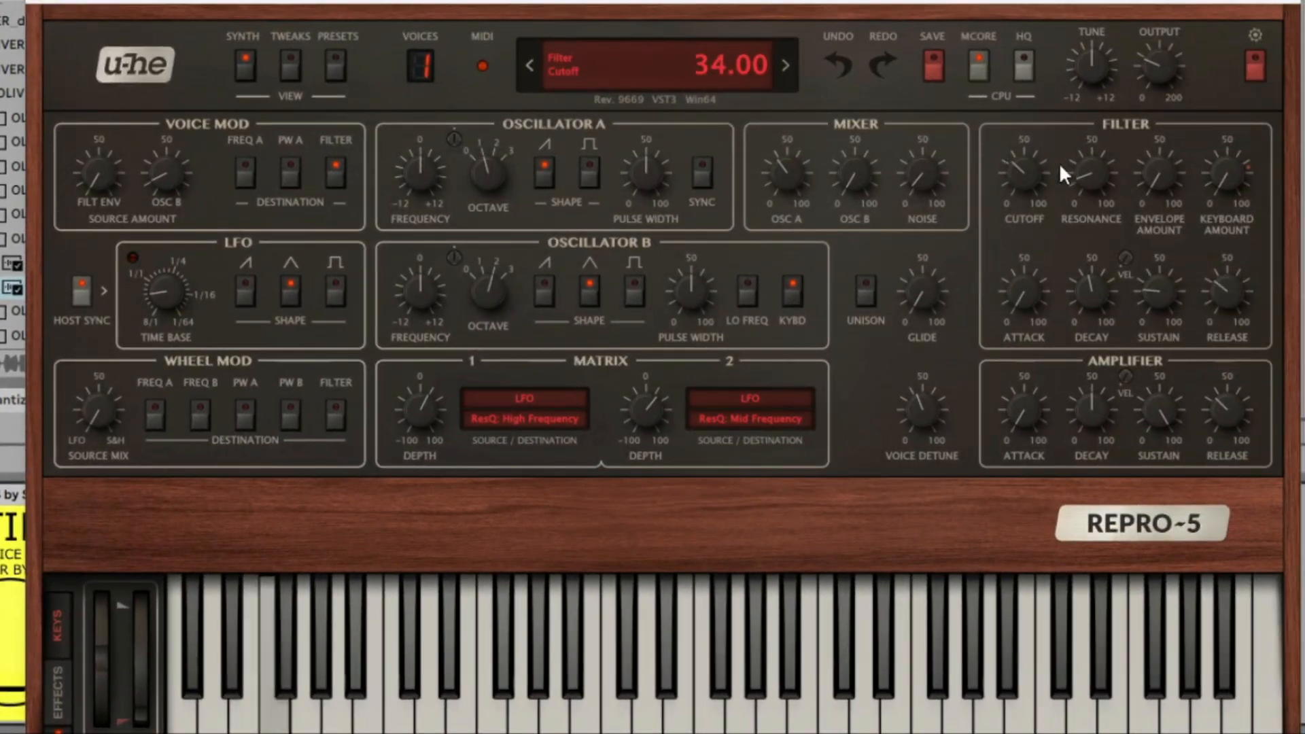
left_click_drag(1094, 170, 1103, 99)
left_click_drag(1026, 167, 1045, 139)
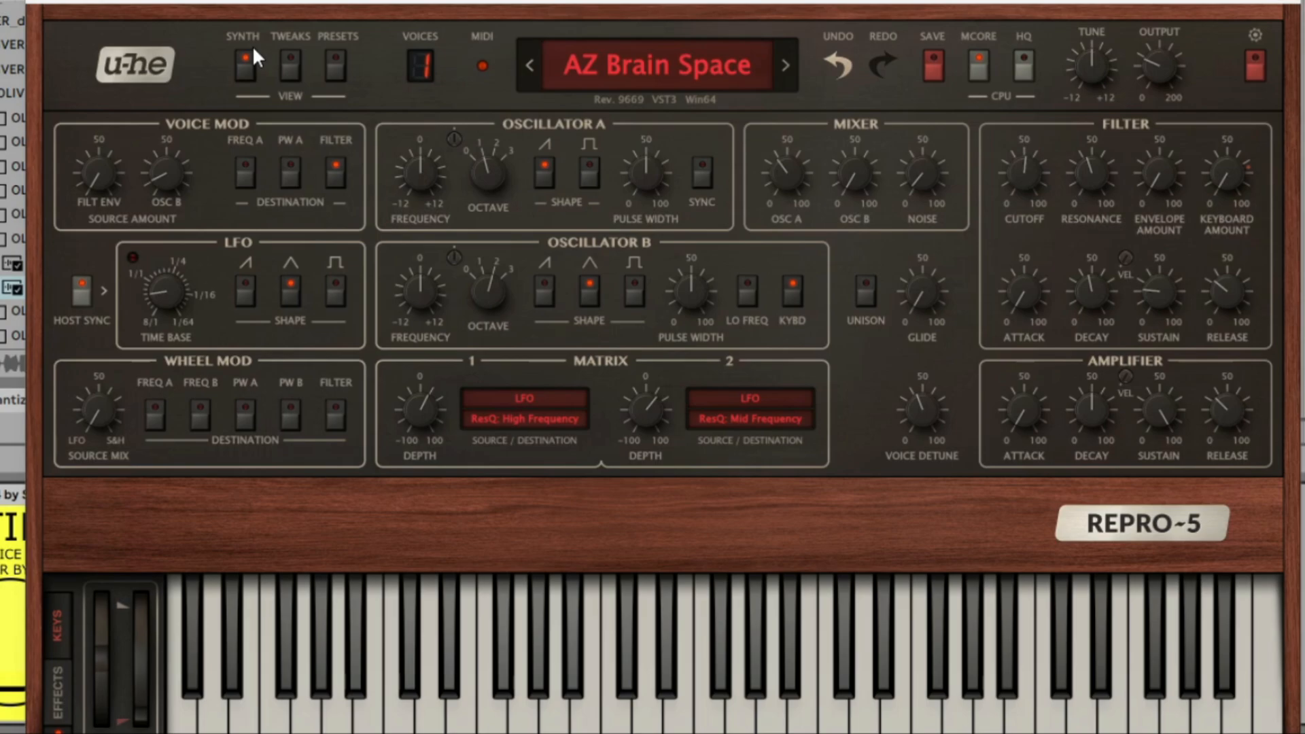
Audition the AZ Overtone and AZ Rizer bass presets, settling on AZ The Drive with its filter cutoff raised.
left_click(328, 71)
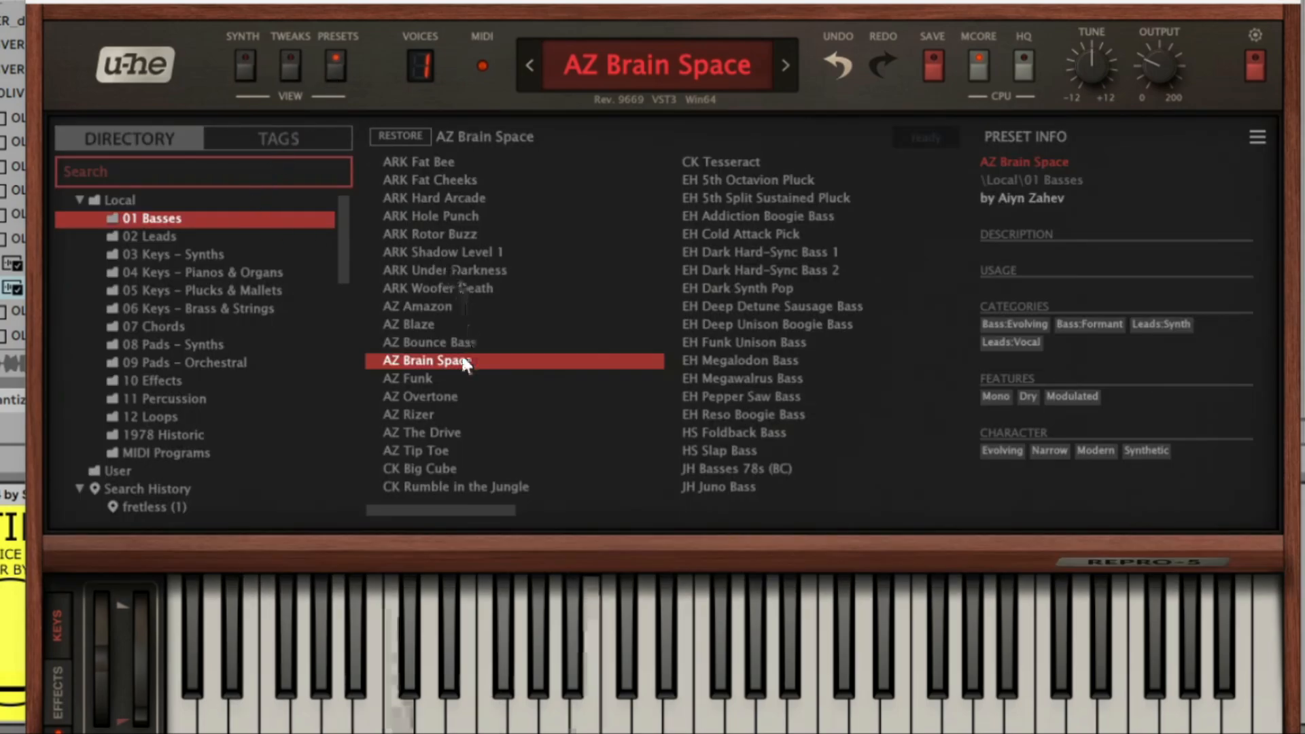
left_click(448, 396)
left_click(435, 413)
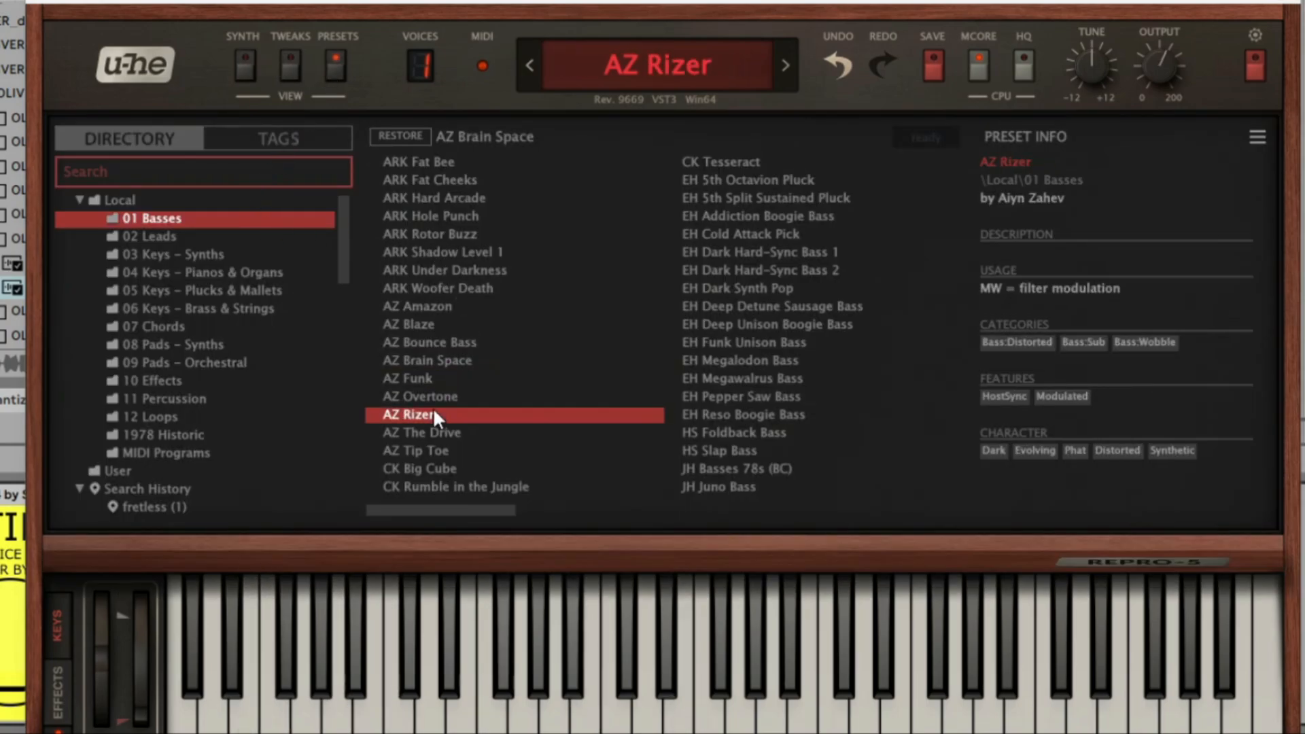
left_click(428, 433)
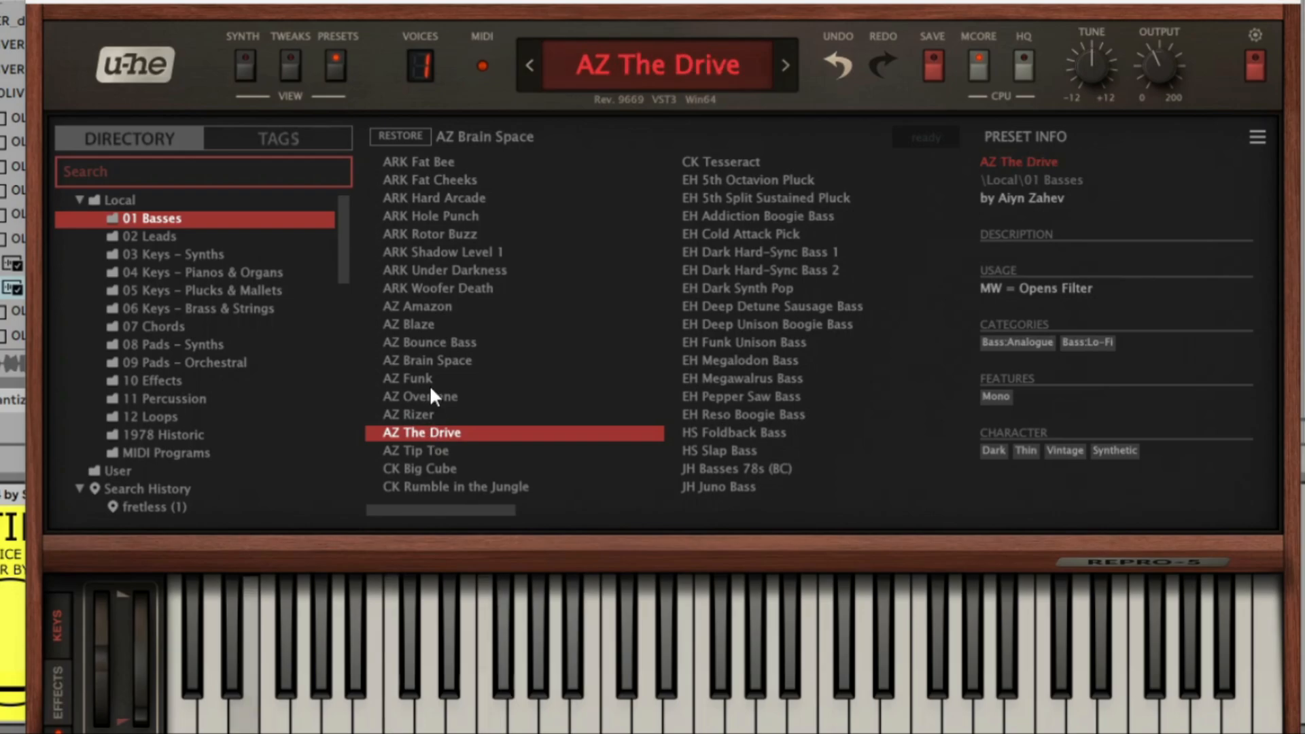
left_click(248, 58)
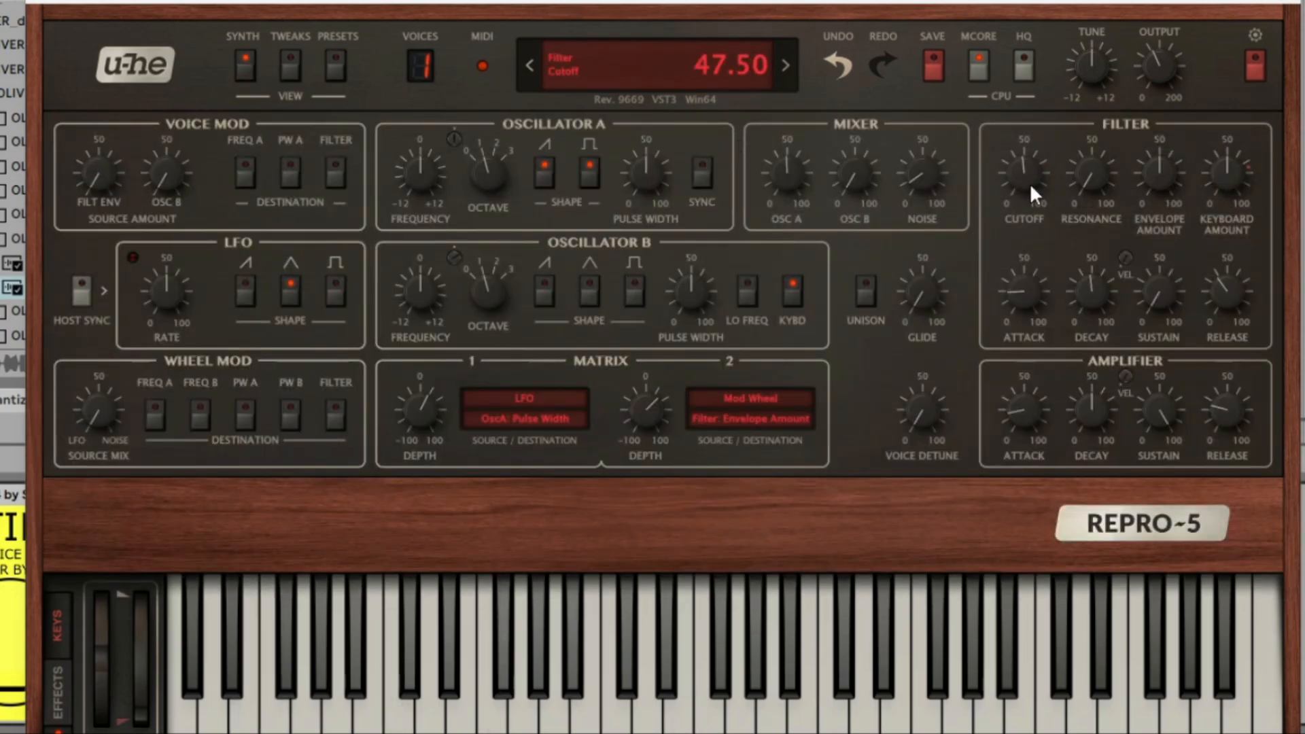
left_click_drag(1030, 182, 1074, 94)
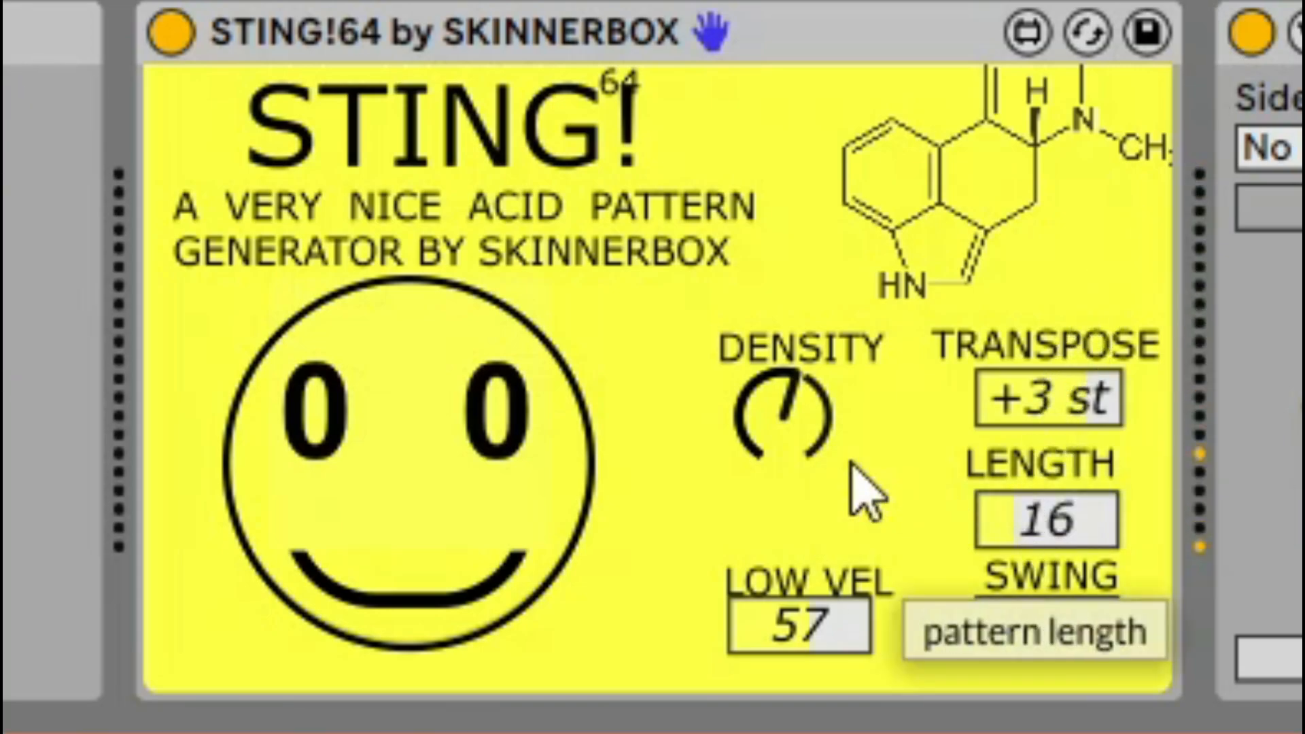
Raise the STING!64 pattern density to about three quarters and lower the swing.
left_click_drag(826, 420, 827, 384)
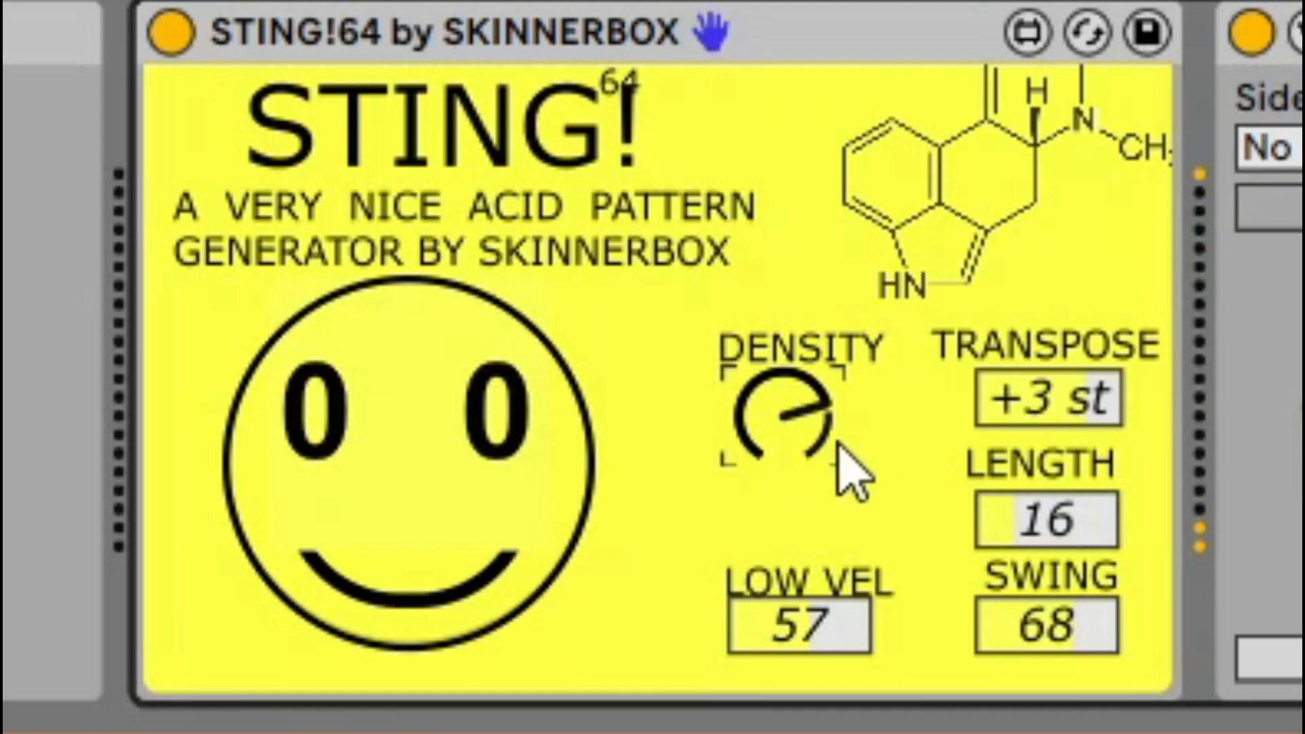
left_click_drag(1058, 632, 1057, 680)
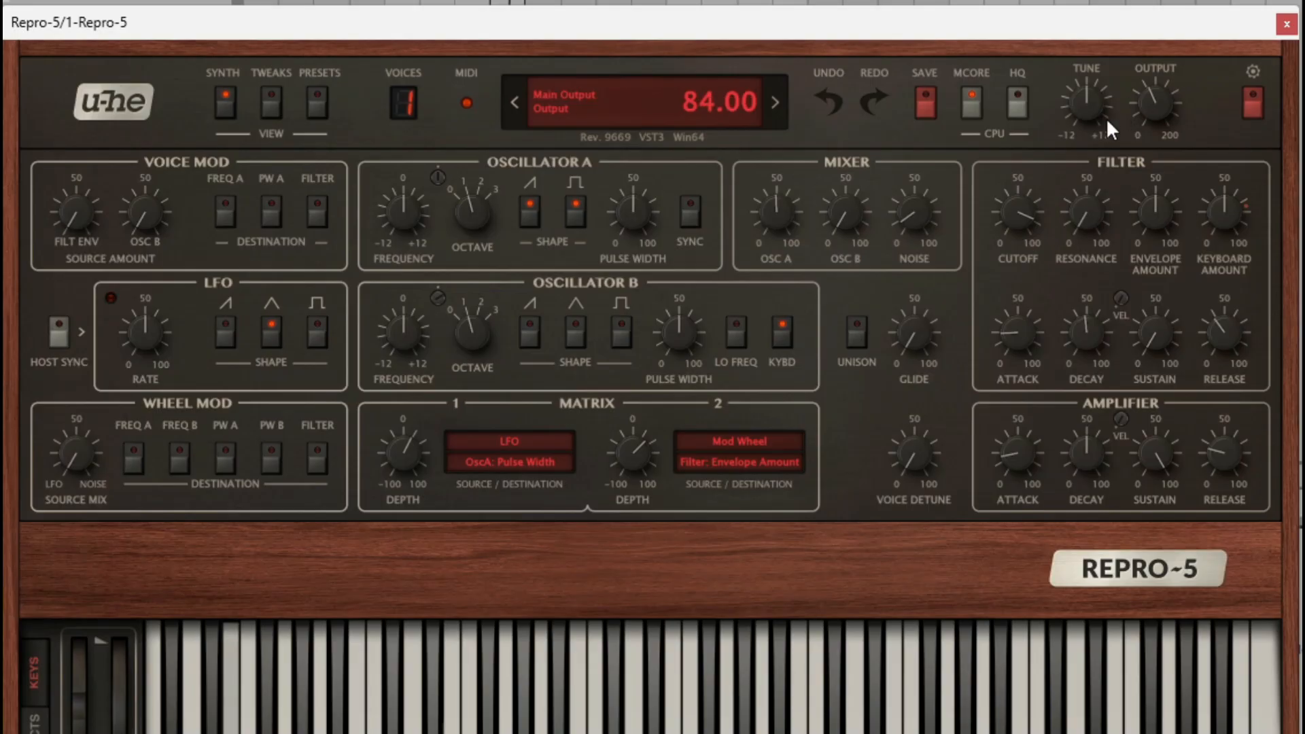
Bring the Repro-5 filter cutoff down to around its midpoint and load the EH Megawalrus Bass preset.
left_click_drag(1034, 197, 989, 275)
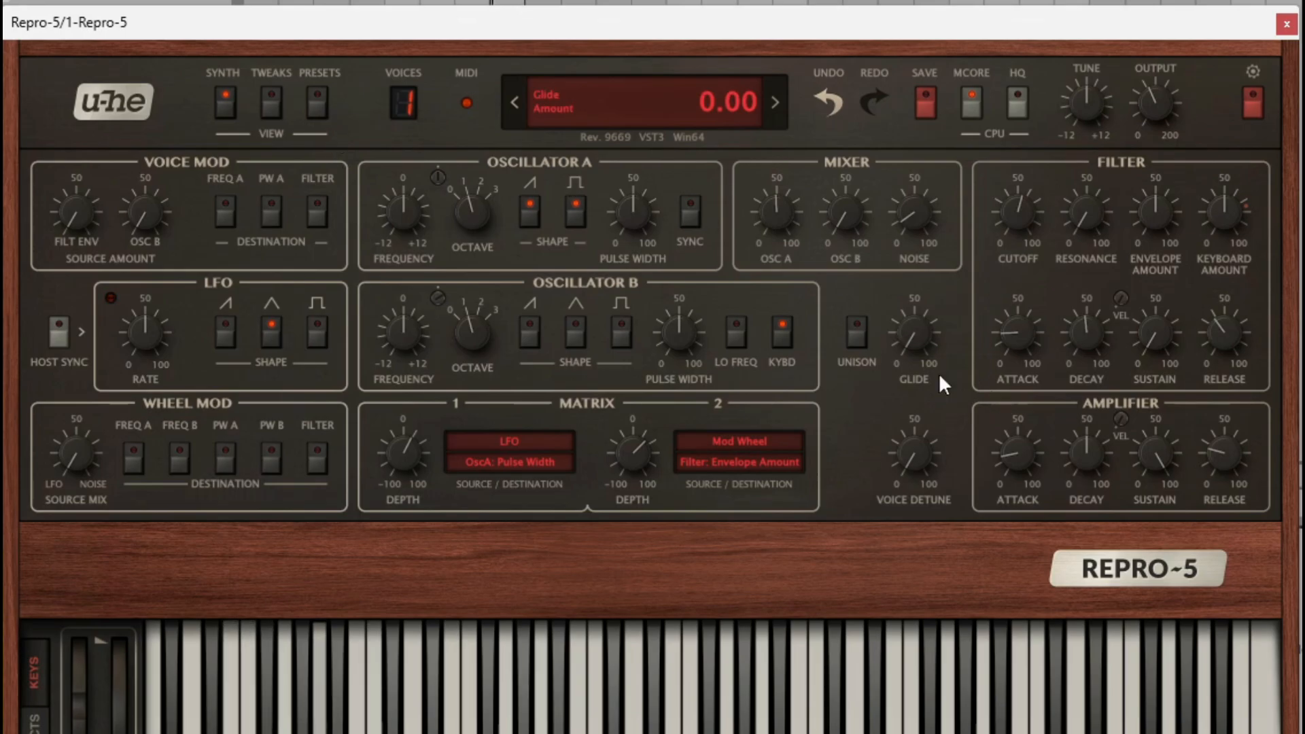
left_click(317, 102)
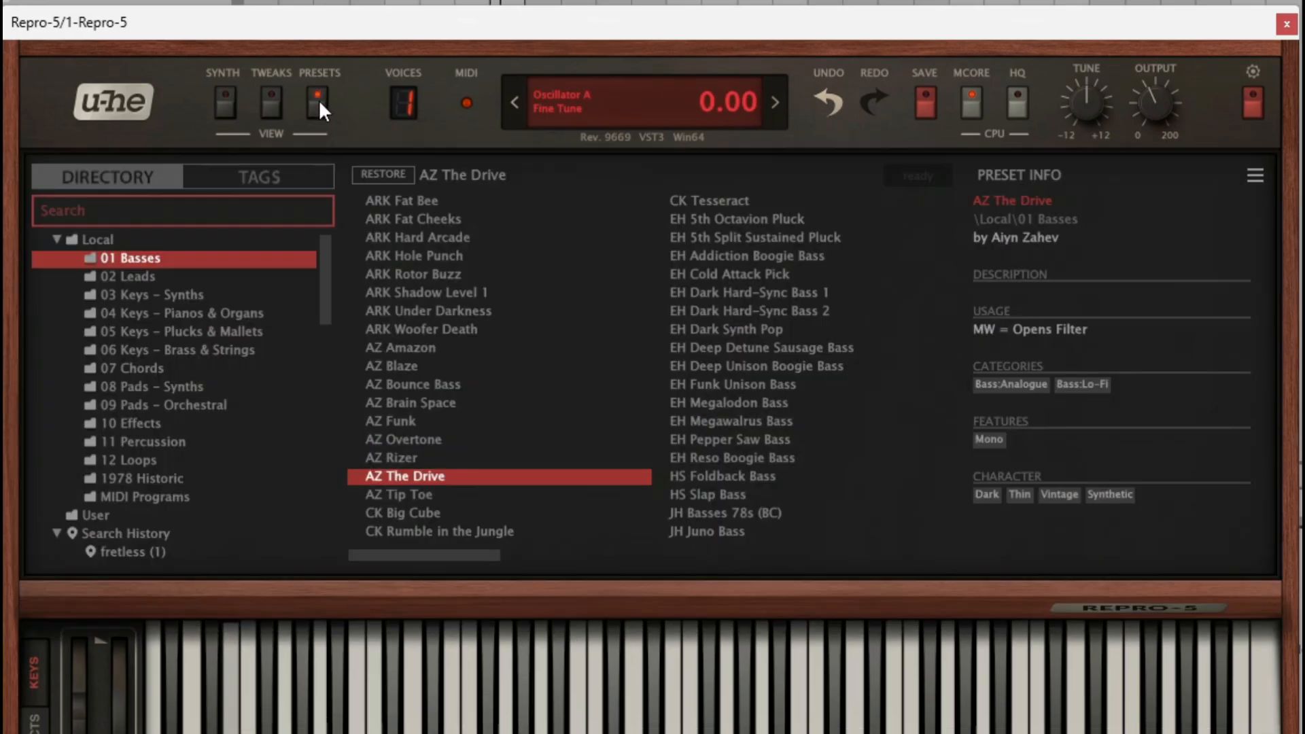
left_click(759, 423)
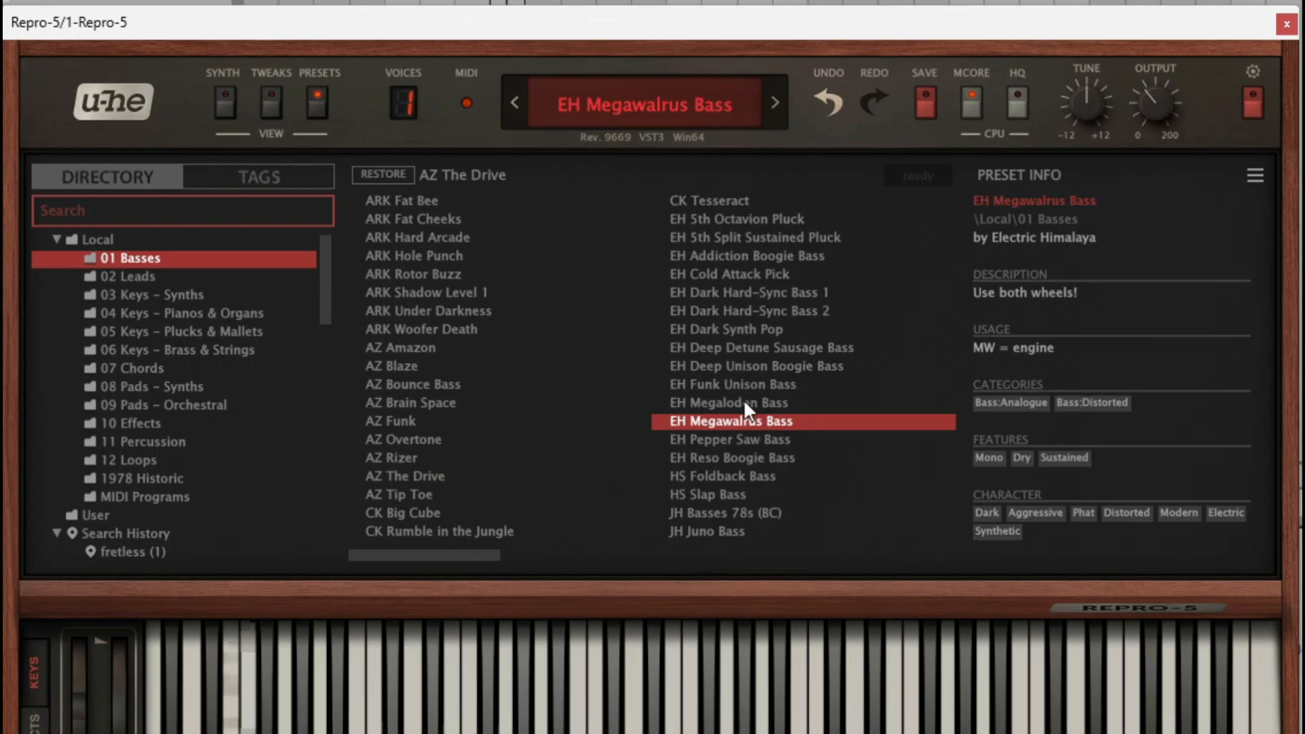
Audition EH Megalodon Bass, load EH Pepper Saw Bass, raise its filter cutoff and resonance above their midpoints, and lower the envelope amount to about its midpoint.
left_click(744, 401)
left_click(725, 442)
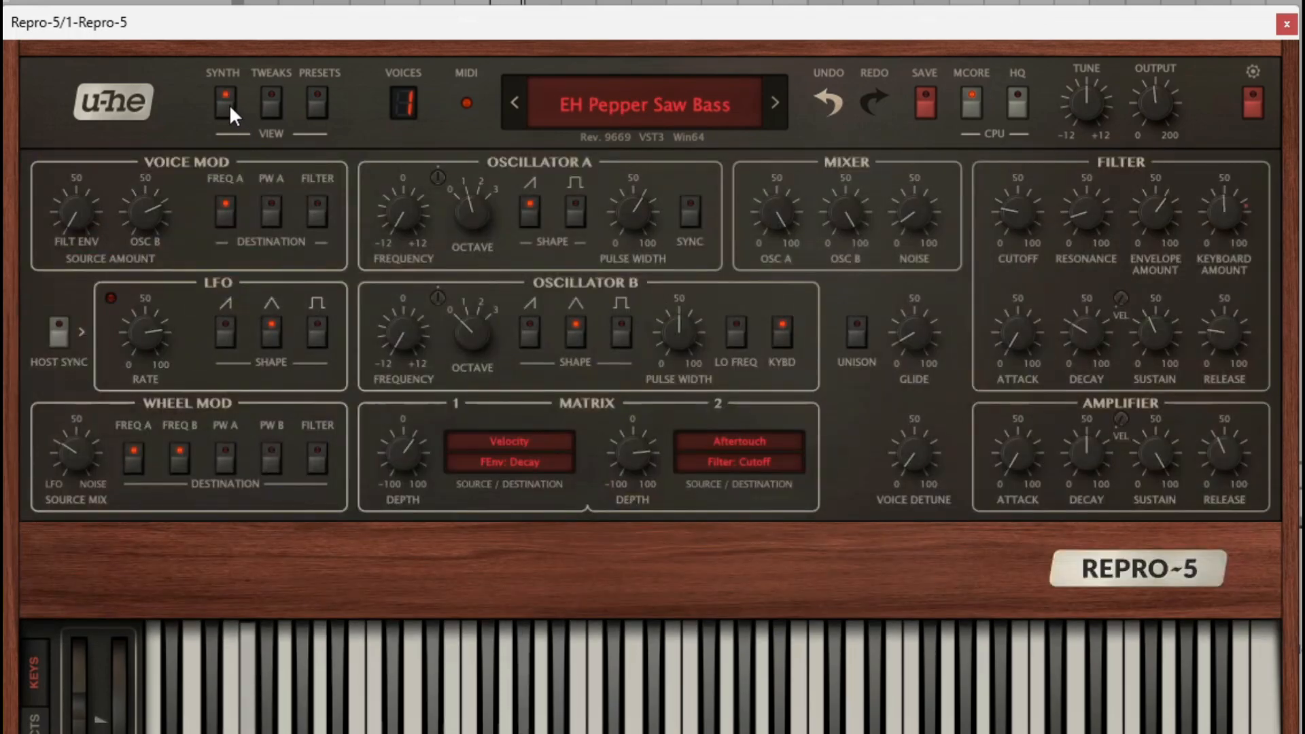
left_click(230, 104)
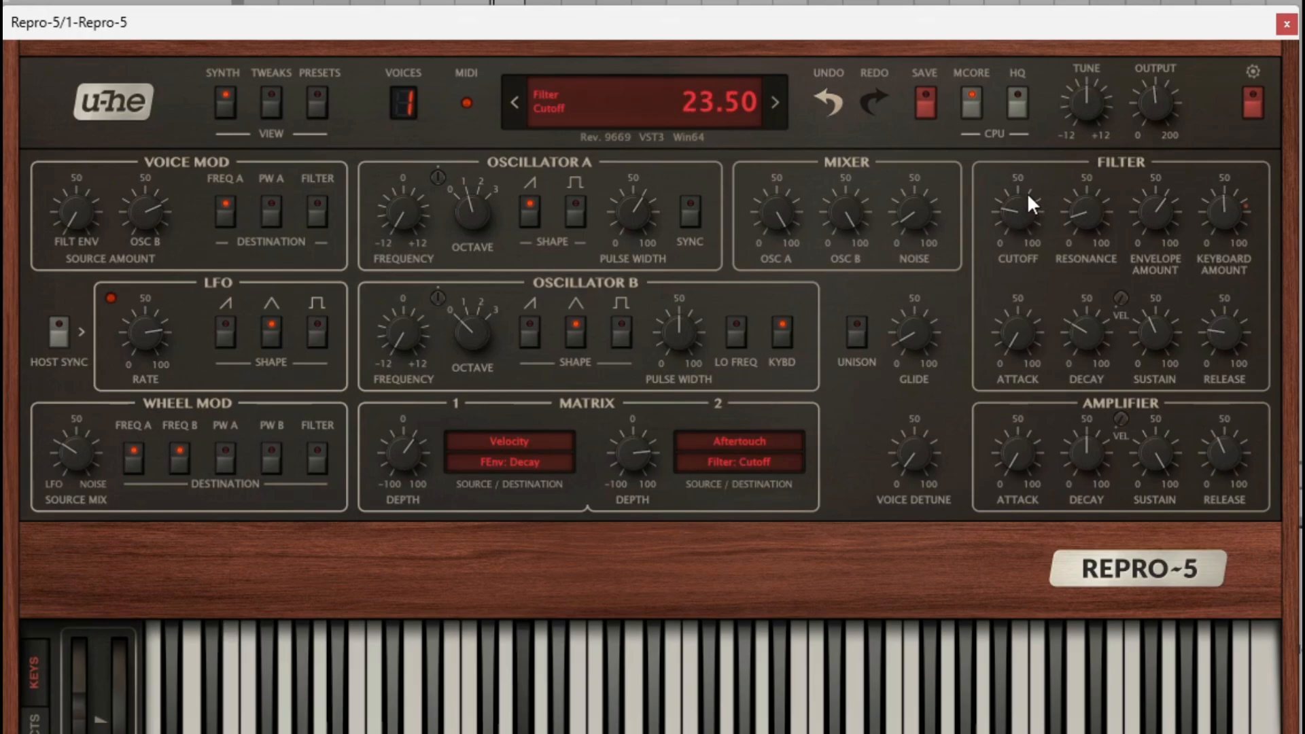
left_click_drag(1023, 202, 1057, 104)
left_click_drag(1069, 197, 1089, 117)
left_click_drag(1155, 212, 1146, 252)
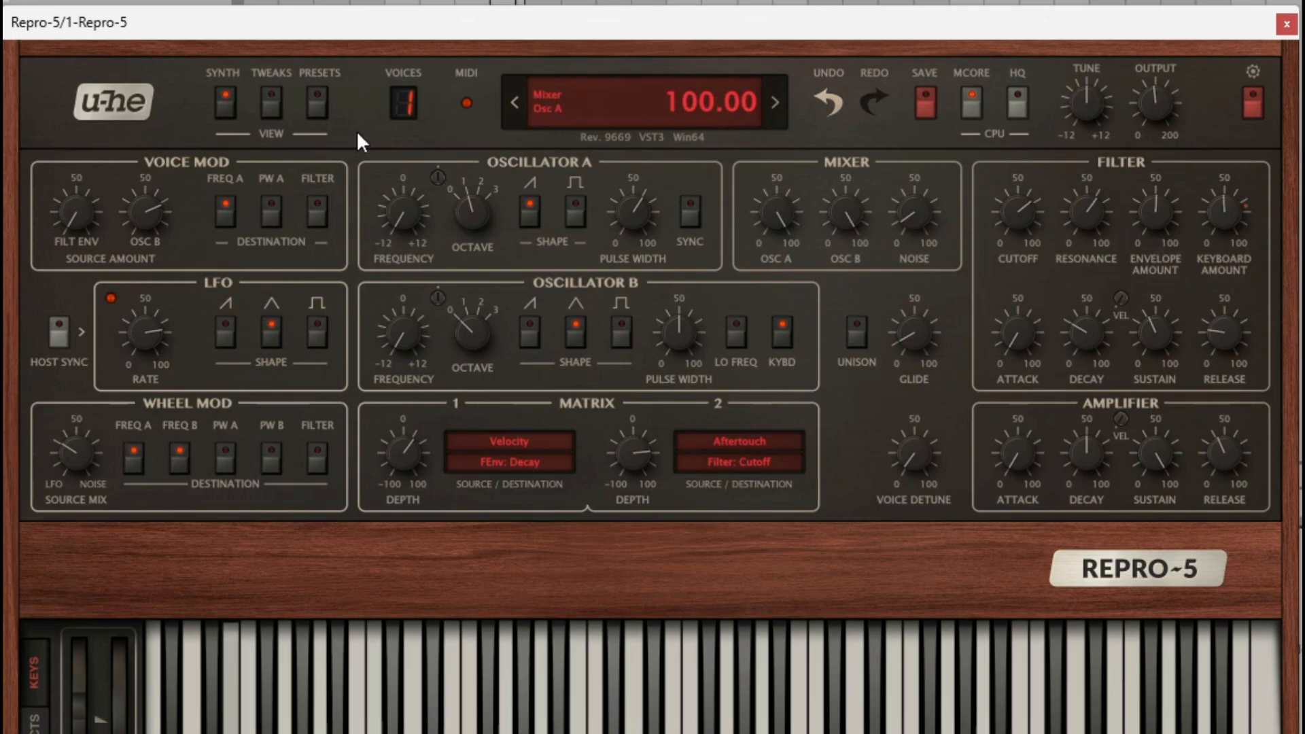
Replace the current sound with the ARK Rotor Buzz preset from the 01 Basses folder.
left_click(317, 103)
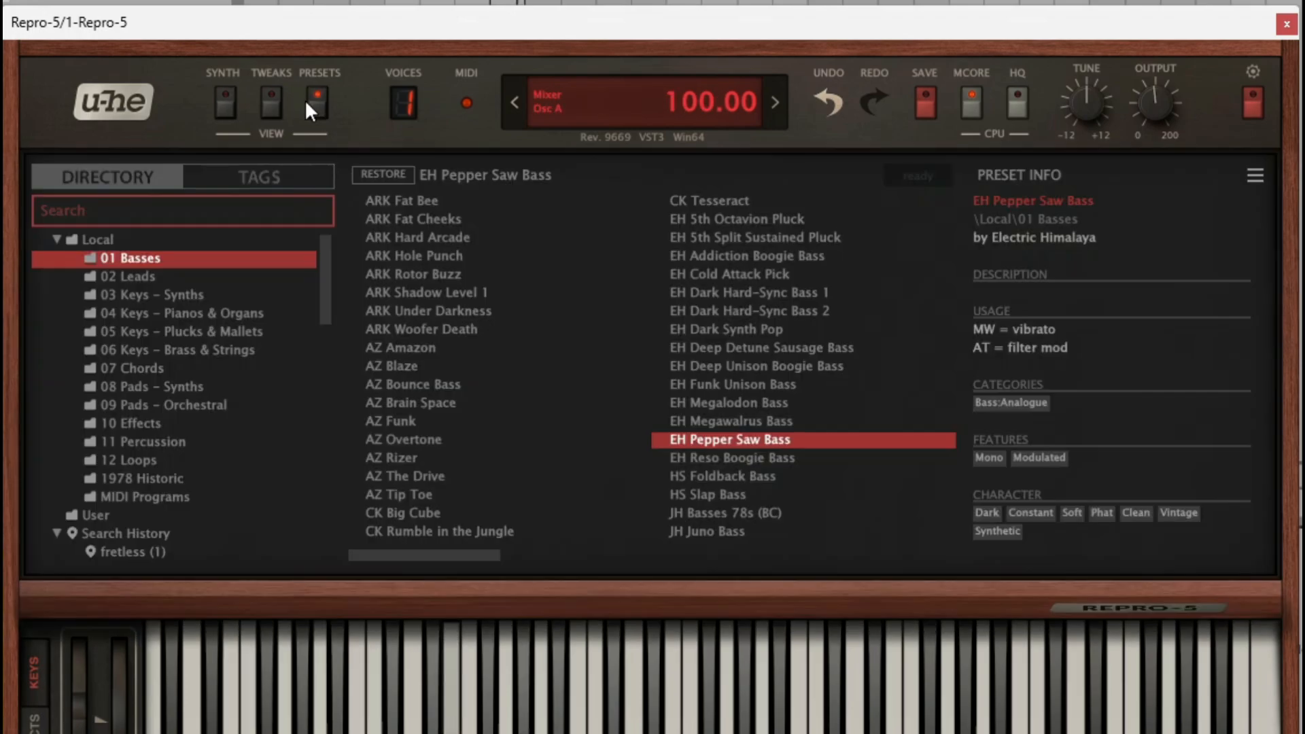
left_click(412, 275)
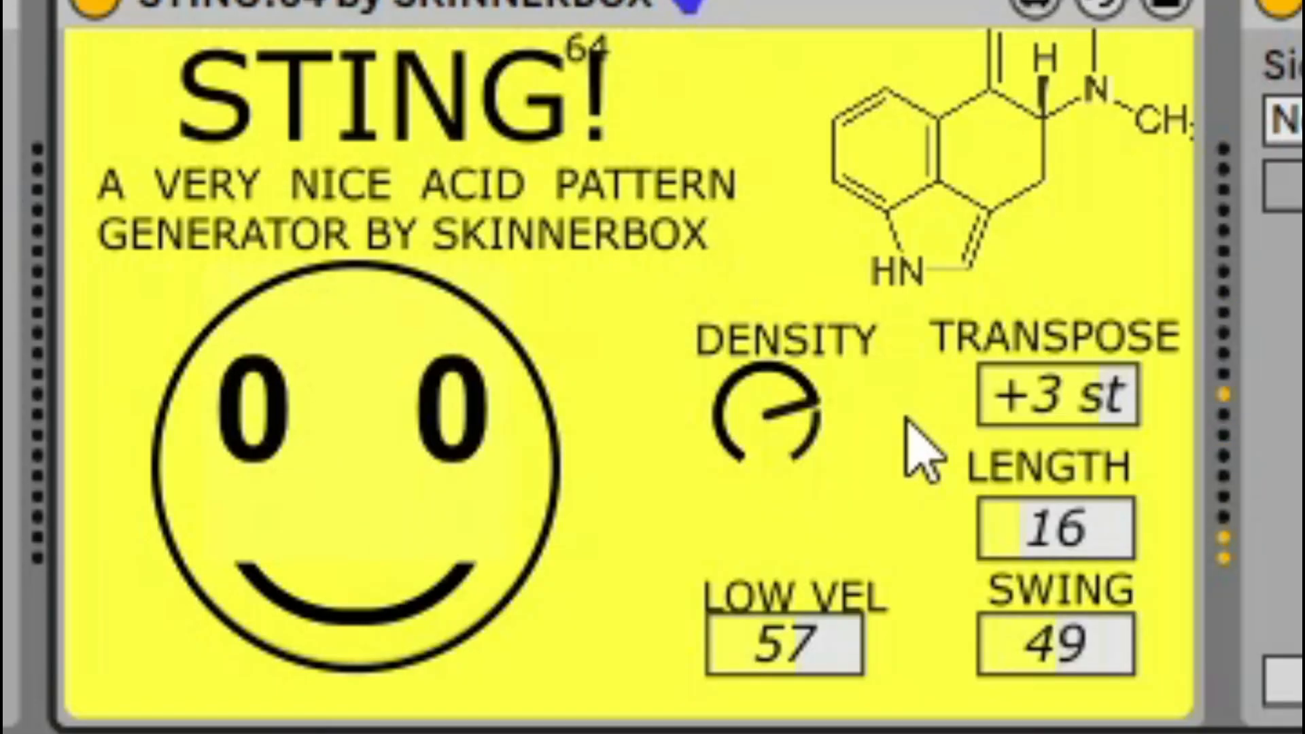
Set STING!64's swing to 0, length to 4, density to its midpoint, low velocity to 24 and transpose to 0 st, and generate a new pattern.
mouse_move(1085, 621)
left_mouse_down()
mouse_move(1085, 656)
mouse_move(1086, 625)
left_mouse_up()
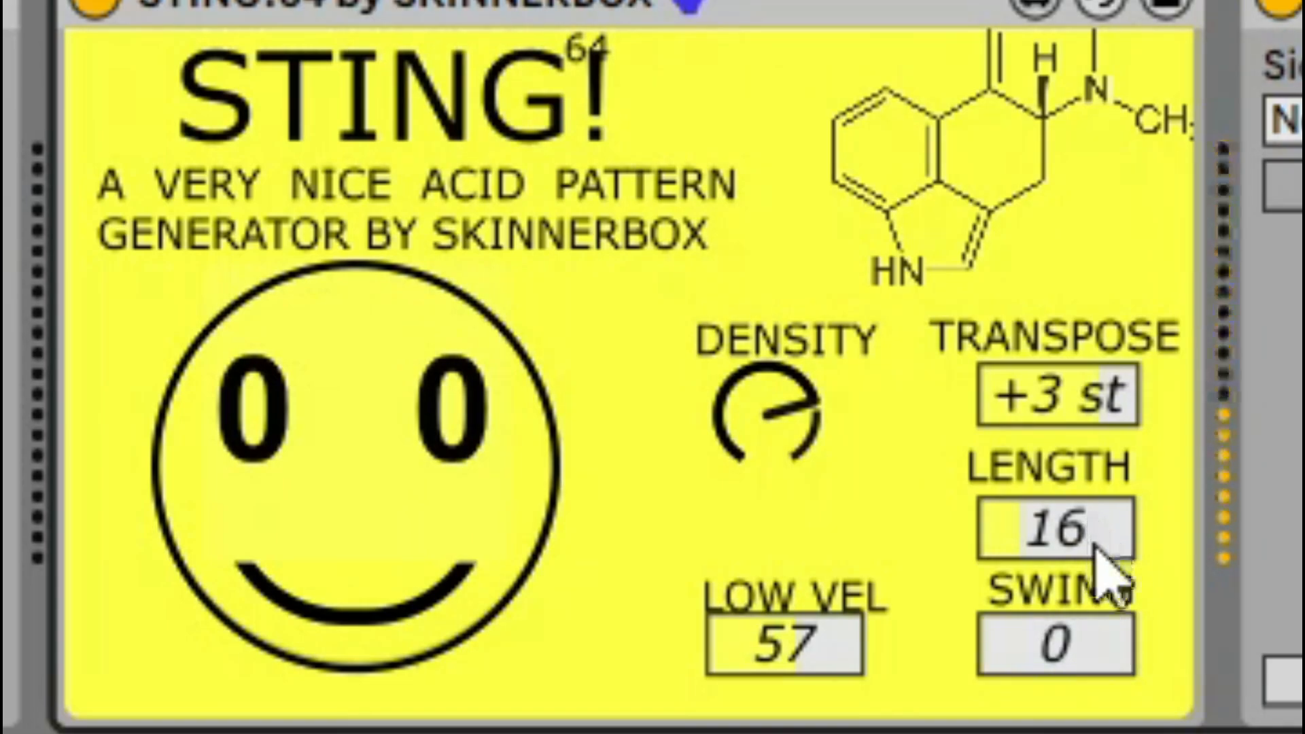
mouse_move(1071, 537)
left_mouse_down()
mouse_move(1071, 578)
mouse_move(1073, 550)
left_mouse_up()
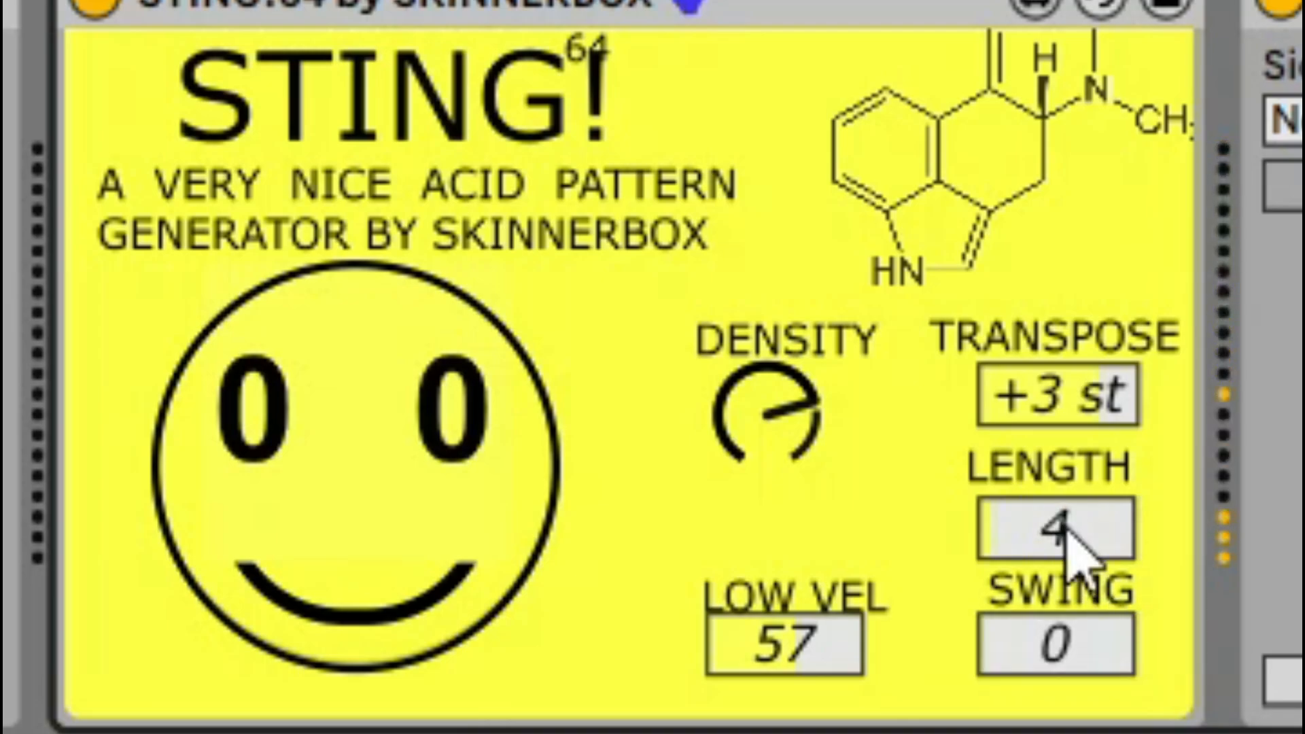
left_click_drag(825, 431, 809, 400)
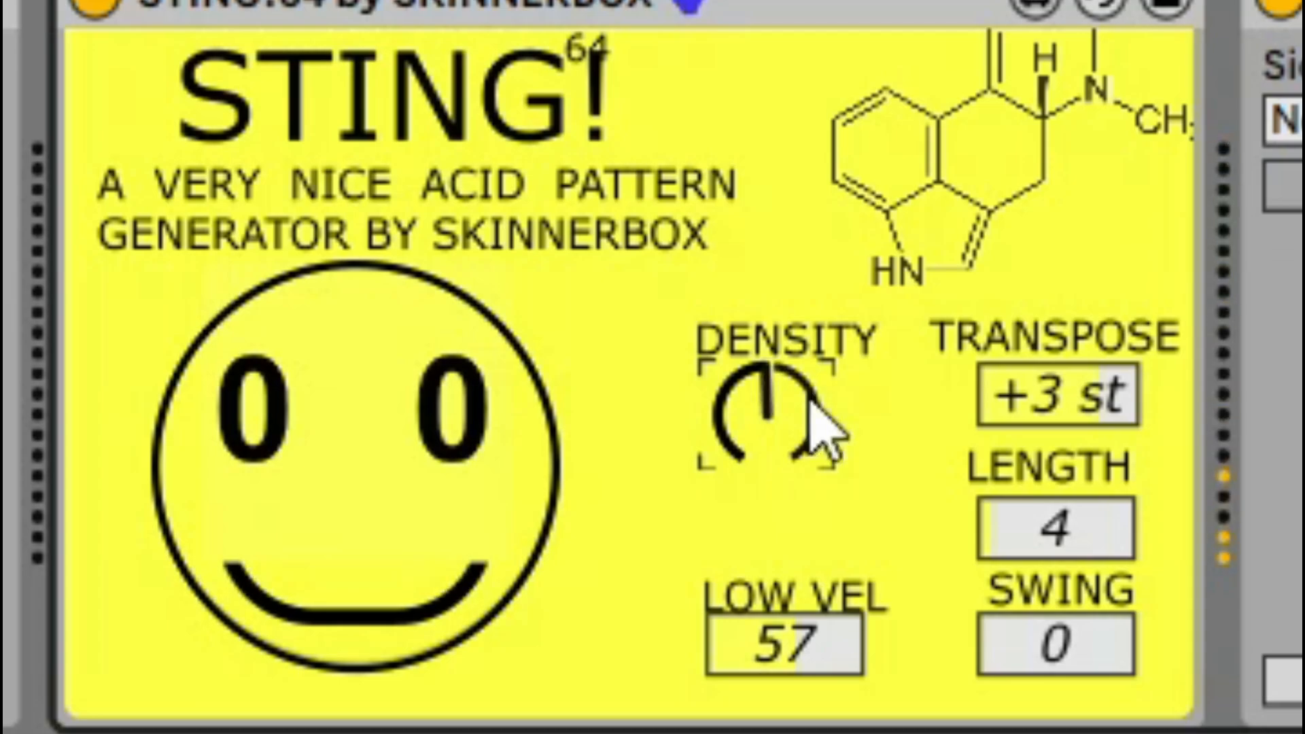
left_click_drag(816, 639, 816, 681)
left_click(381, 452)
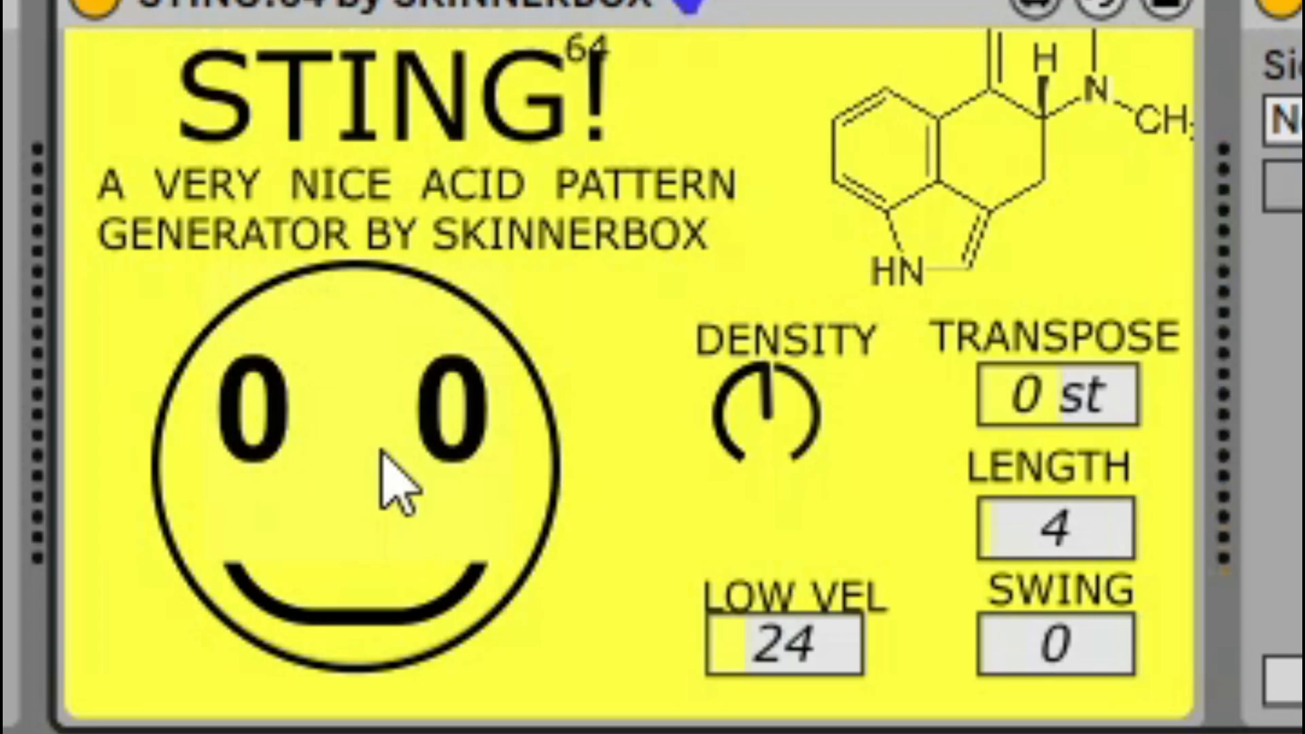